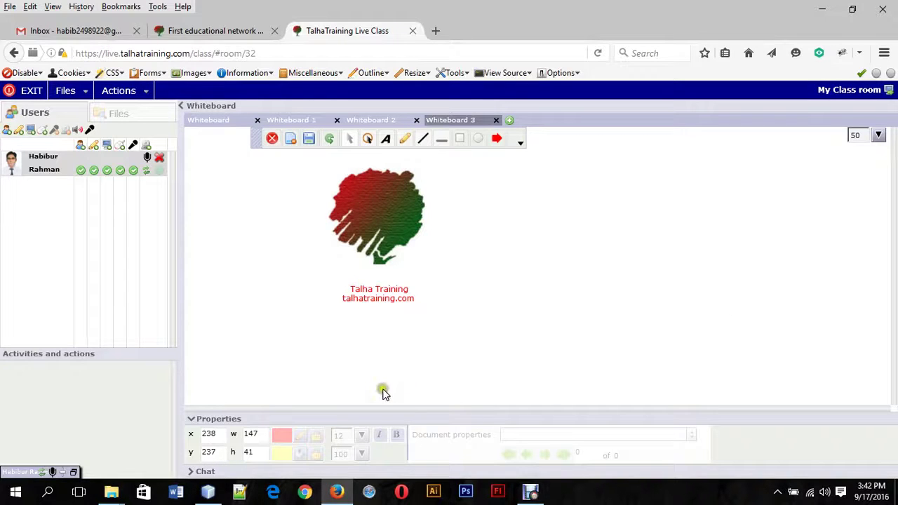
Switch to File Explorer and open the XAMPP folder on Local Disk (E:).
click(110, 492)
click(250, 438)
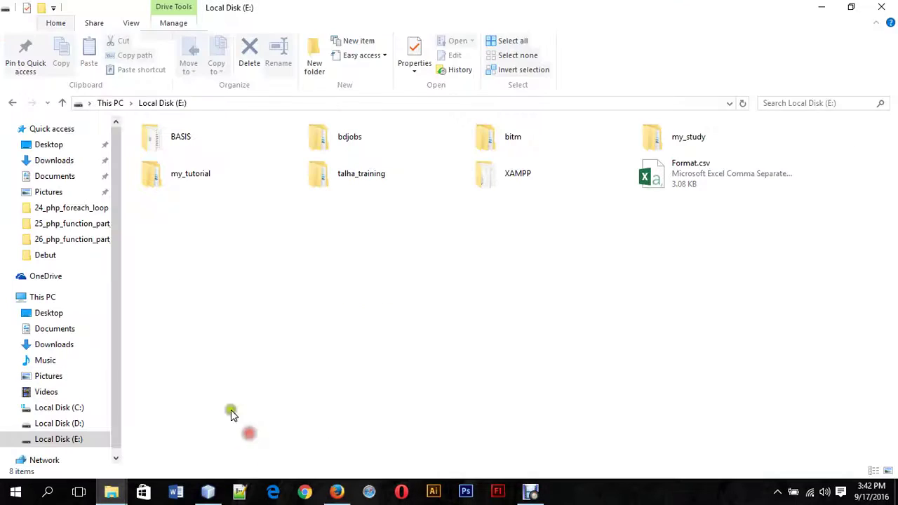
click(112, 103)
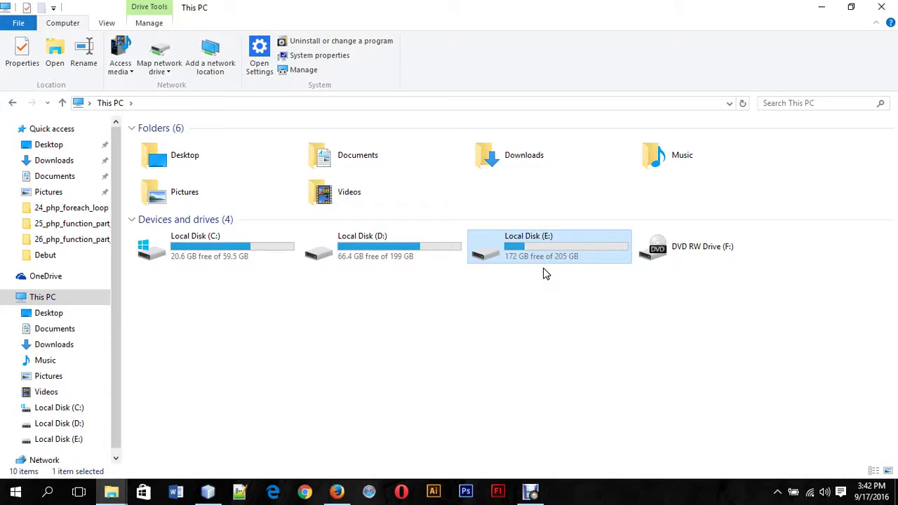
click(551, 226)
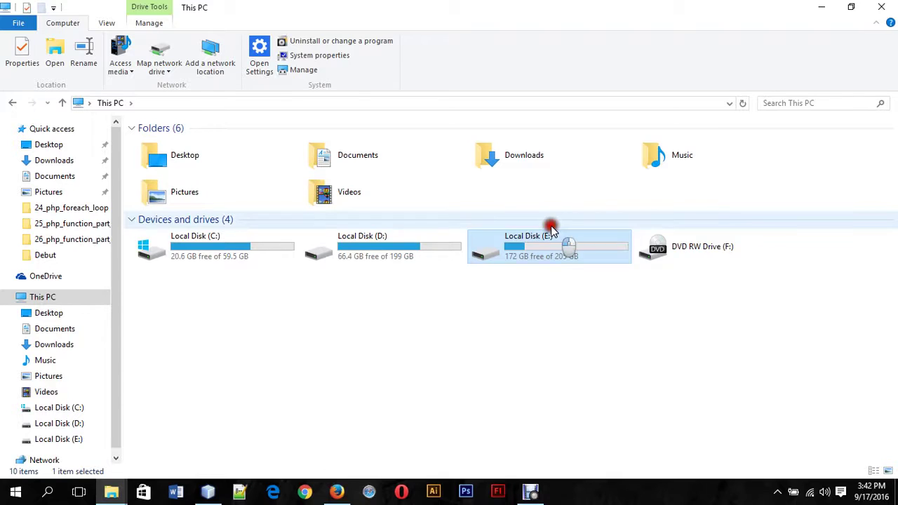
click(534, 313)
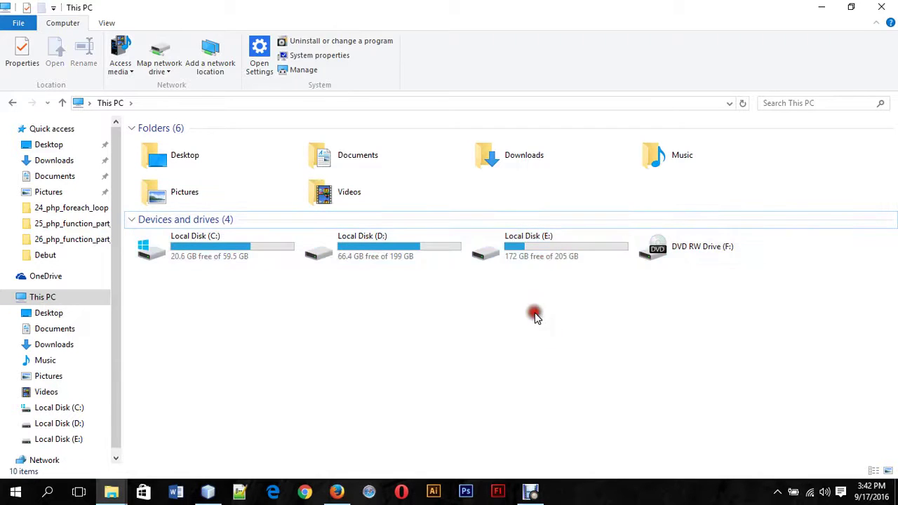
double_click(544, 251)
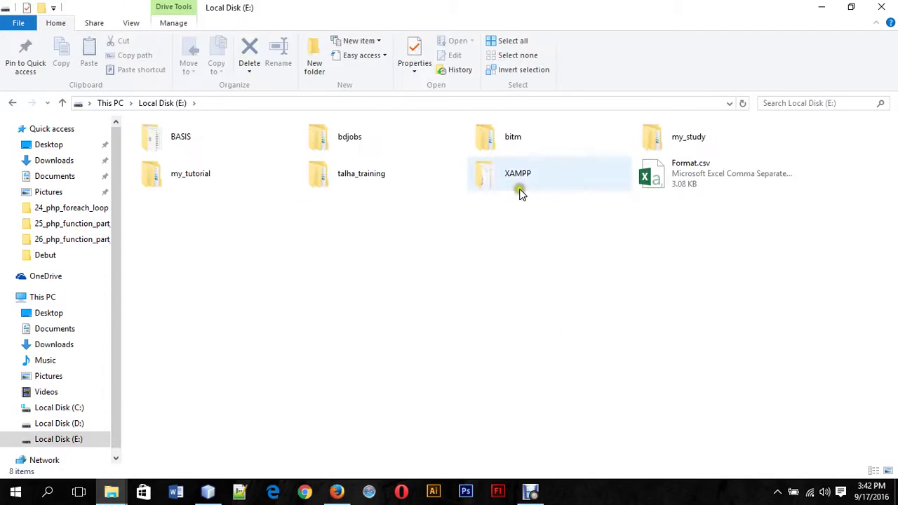
click(520, 189)
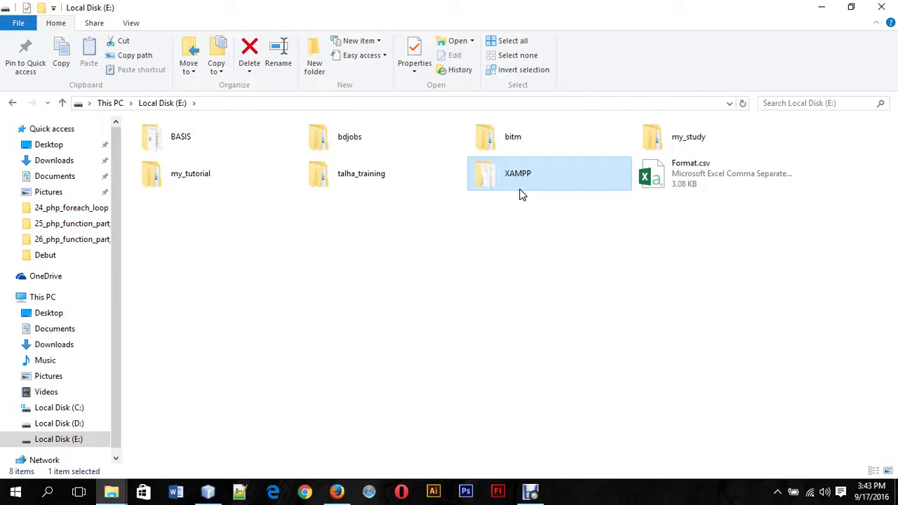
double_click(519, 188)
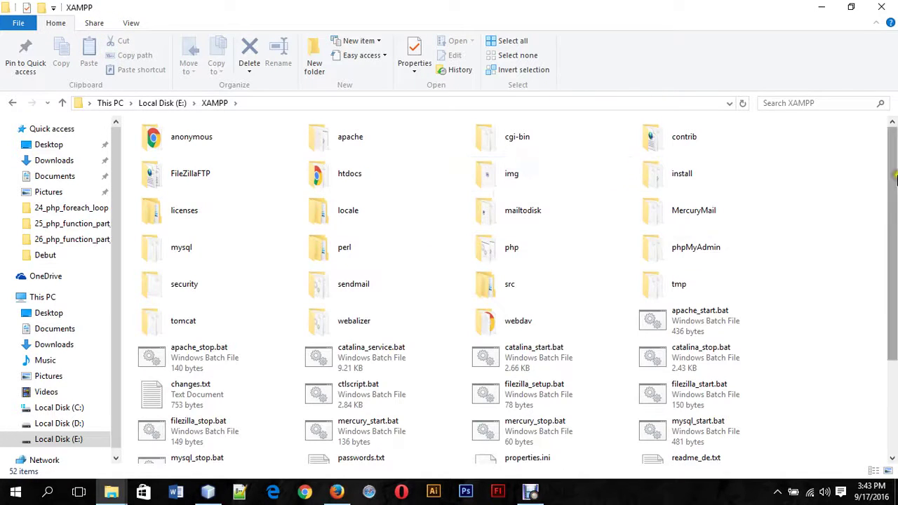
Launch xampp-control.exe from the XAMPP folder.
scroll(896, 320, down, 1)
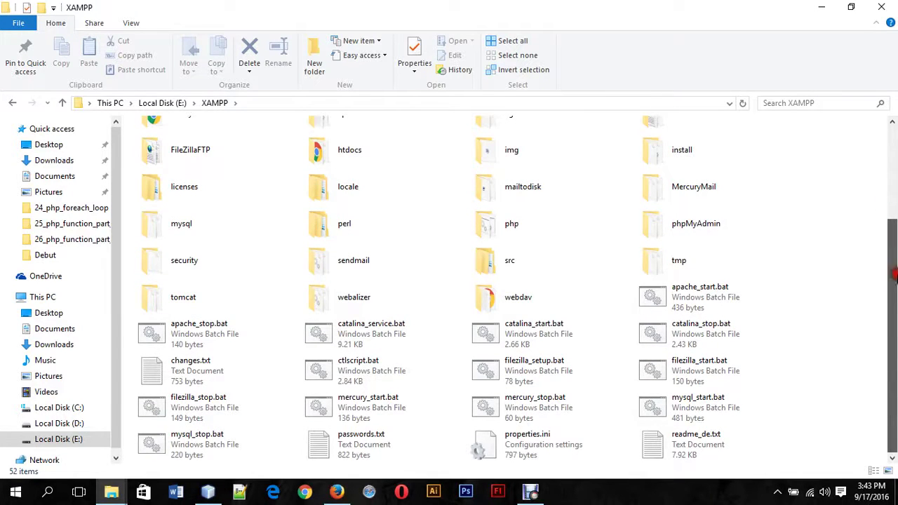
drag(893, 305, 894, 394)
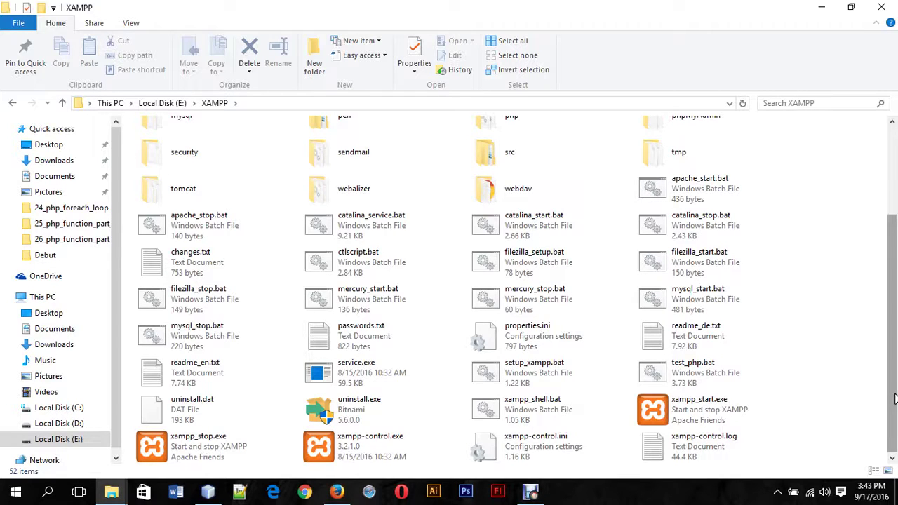
scroll(895, 399, up, 3)
scroll(894, 399, down, 3)
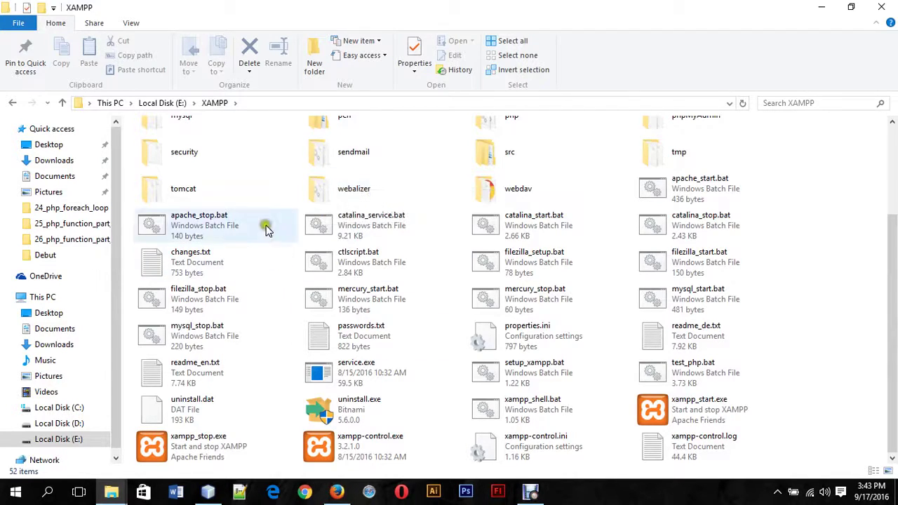
mouse_move(256, 180)
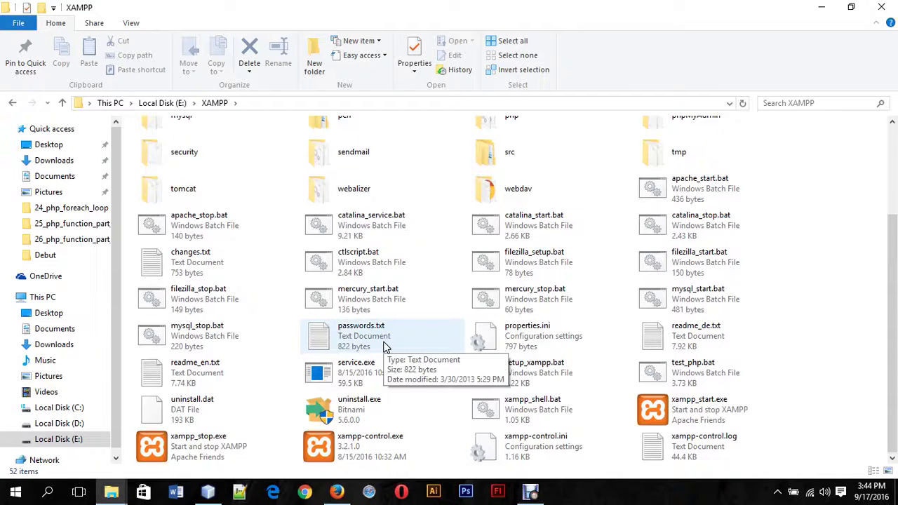
click(348, 453)
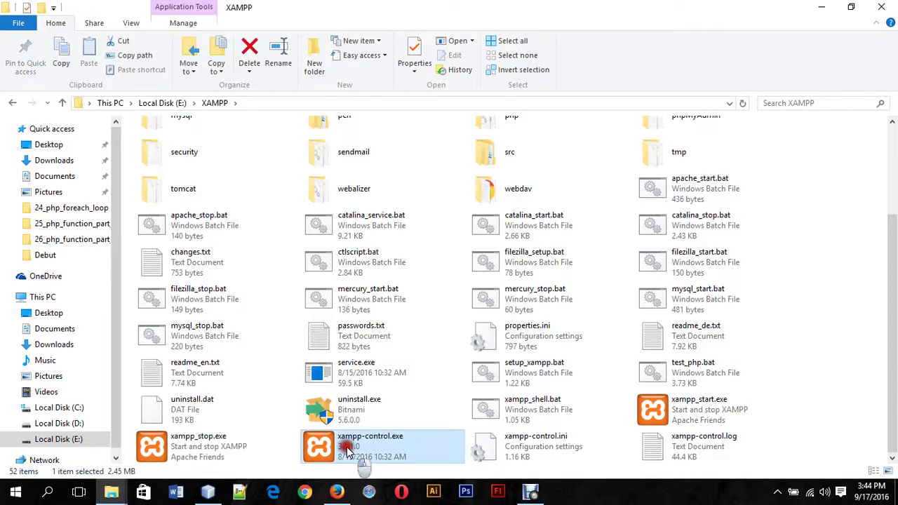
double_click(347, 449)
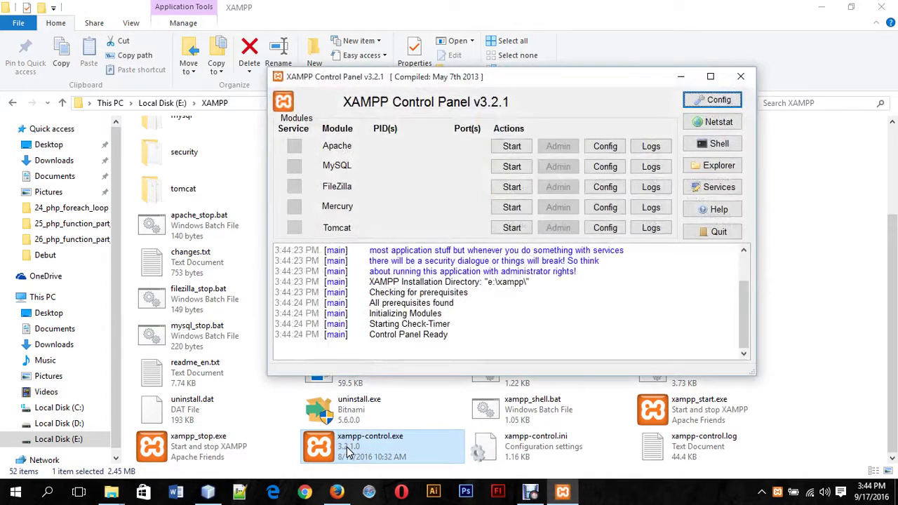
Start the Apache module in the XAMPP Control Panel.
drag(523, 77, 449, 65)
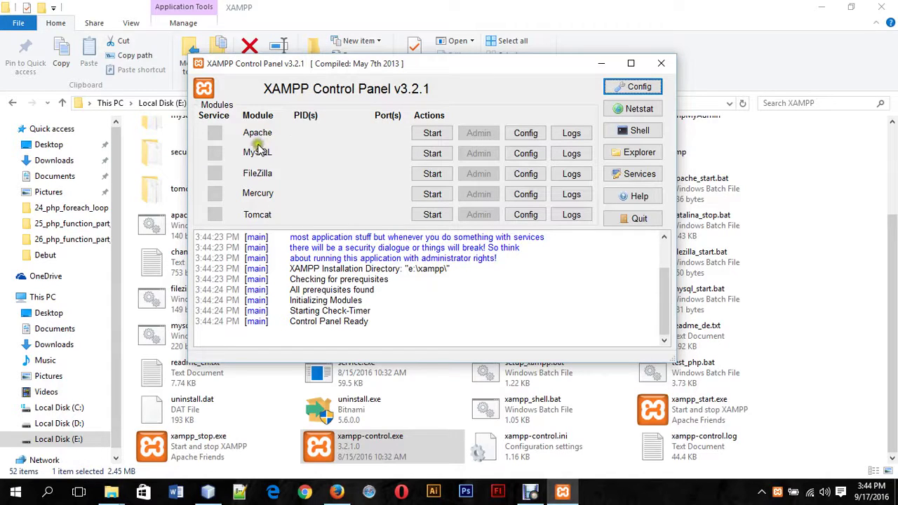
right_click(258, 198)
right_click(257, 214)
drag(480, 70, 483, 103)
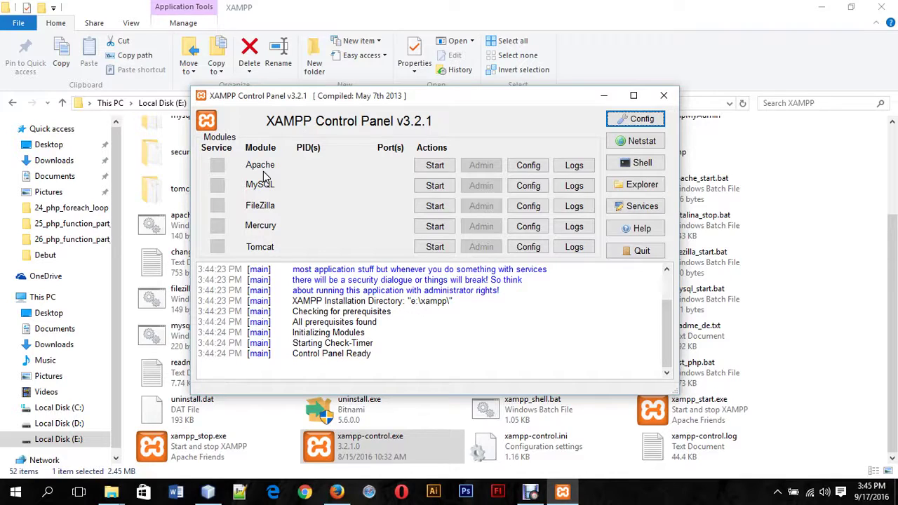
click(435, 165)
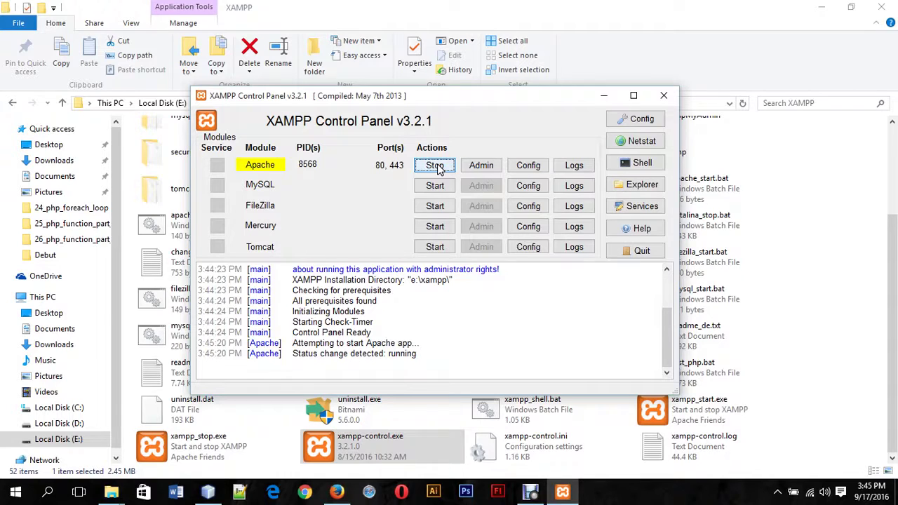
Review Apache's process IDs and ports in the XAMPP Control Panel and close its window.
drag(340, 99, 354, 112)
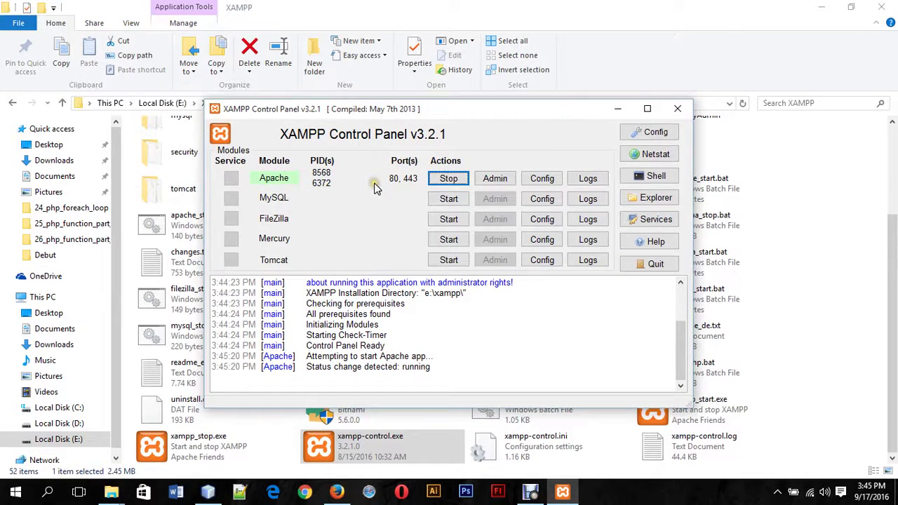
click(400, 212)
drag(536, 109, 621, 92)
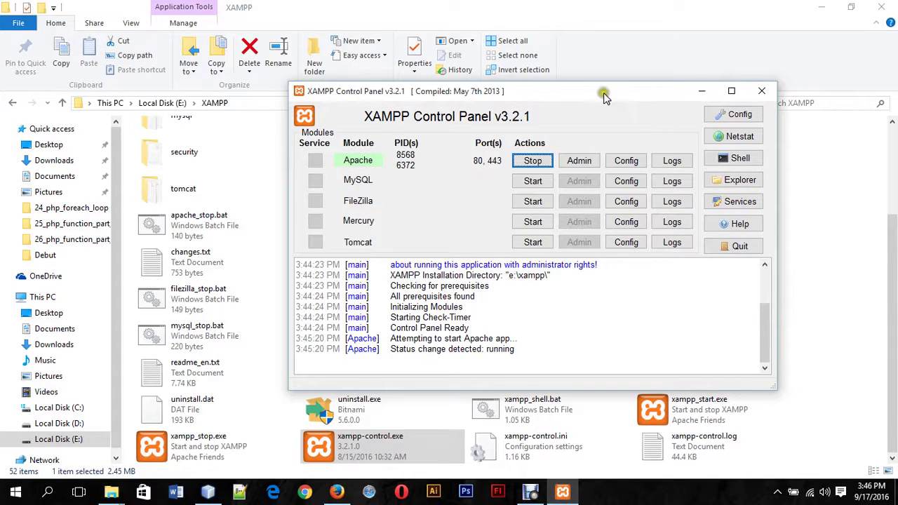
drag(596, 94, 510, 96)
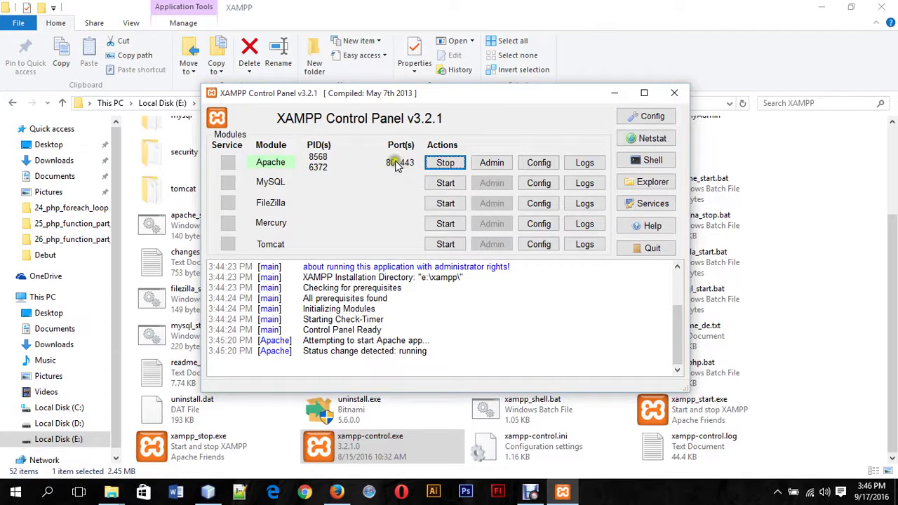
drag(468, 97, 504, 97)
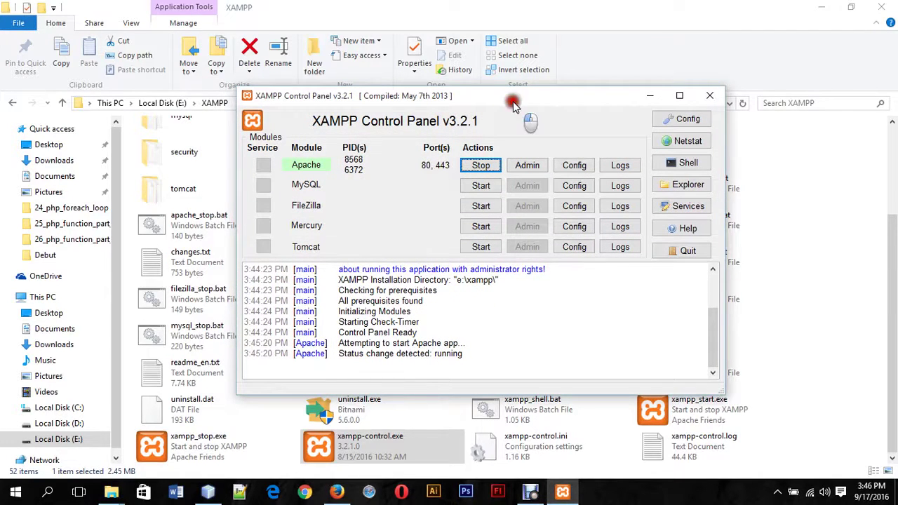
drag(513, 101, 483, 90)
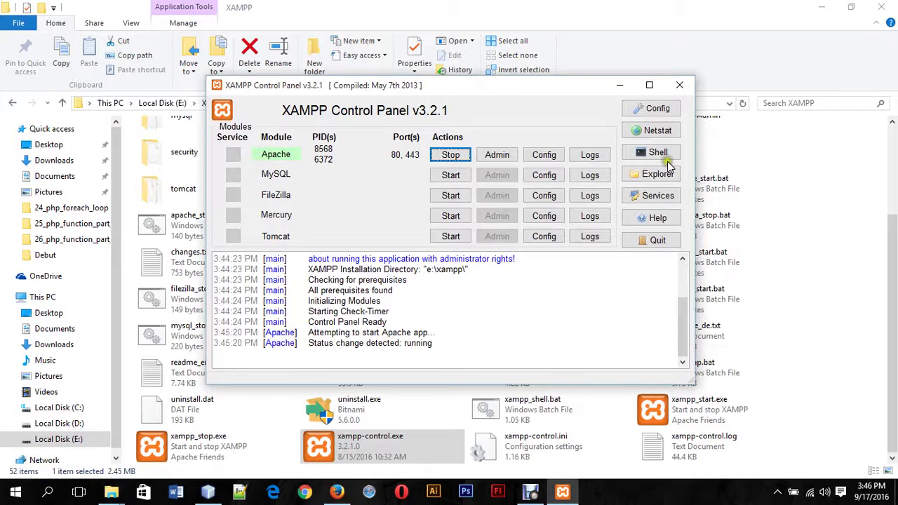
click(682, 86)
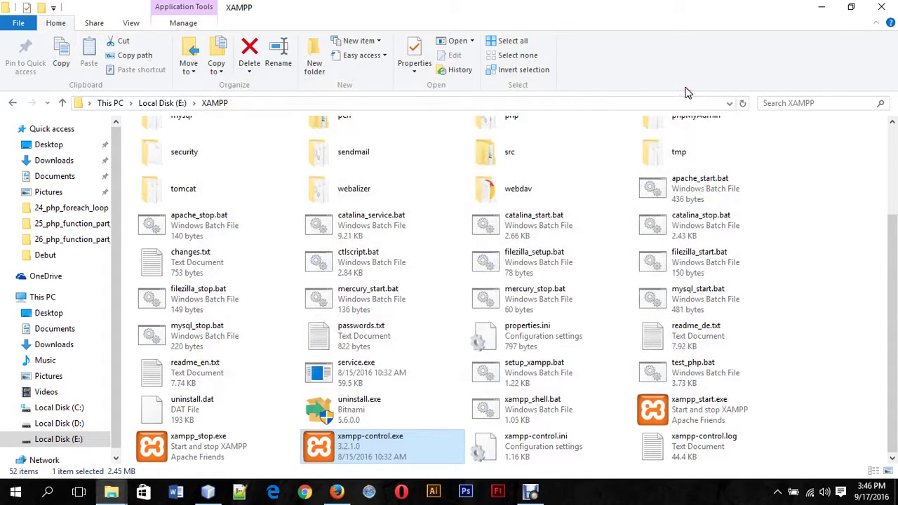
Look through the htdocs folder inside XAMPP and return to the XAMPP folder.
scroll(894, 301, up, 3)
scroll(894, 301, down, 3)
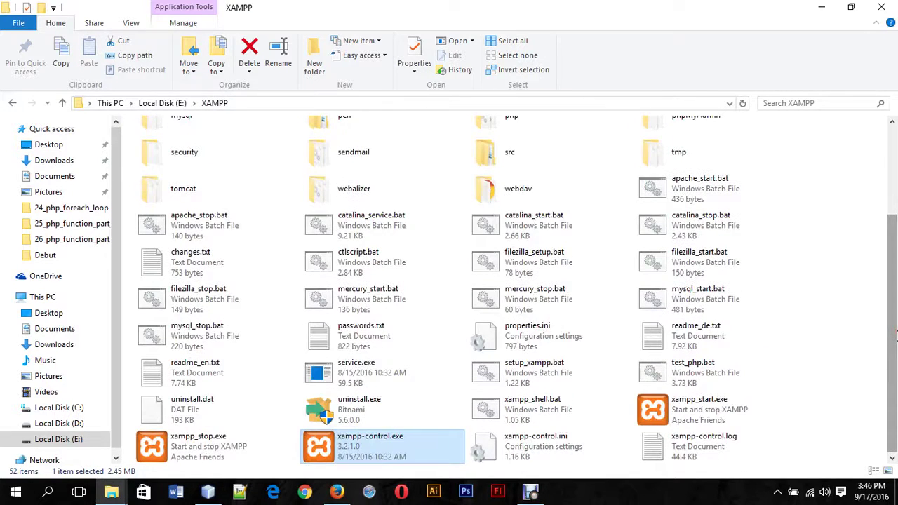
scroll(894, 298, up, 3)
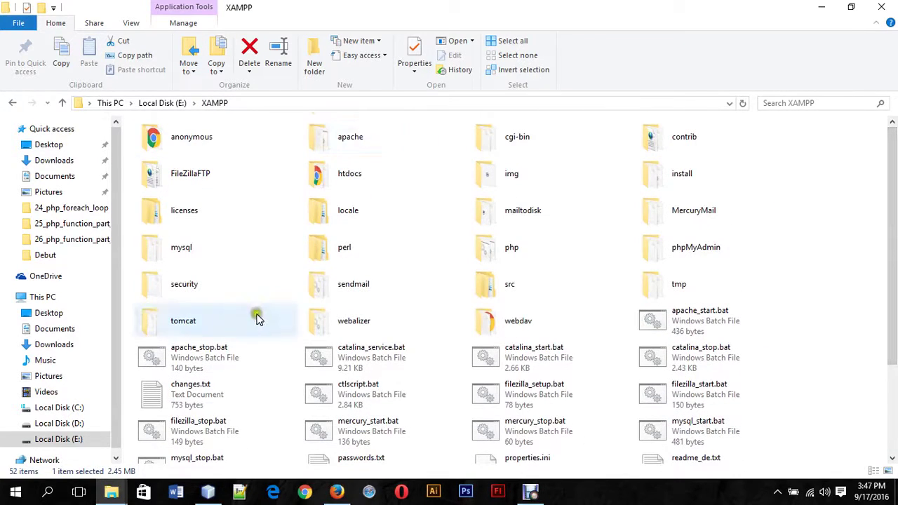
click(355, 184)
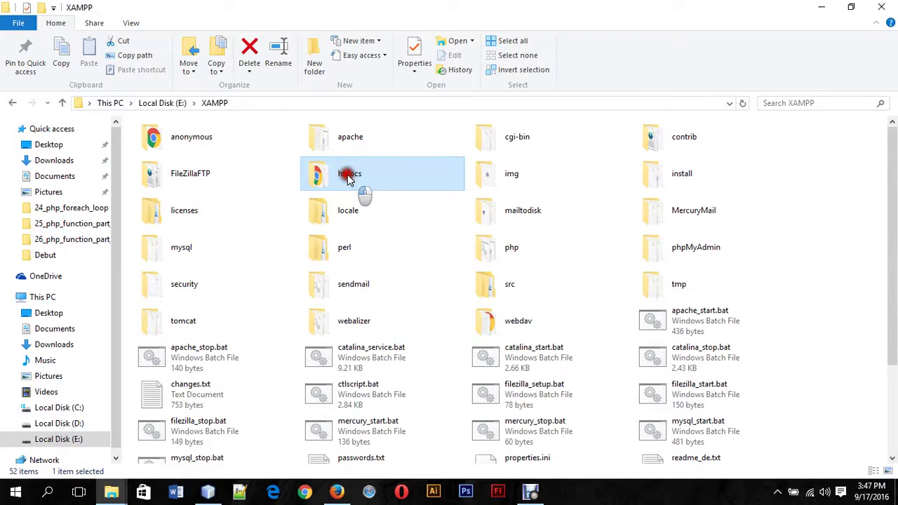
double_click(348, 176)
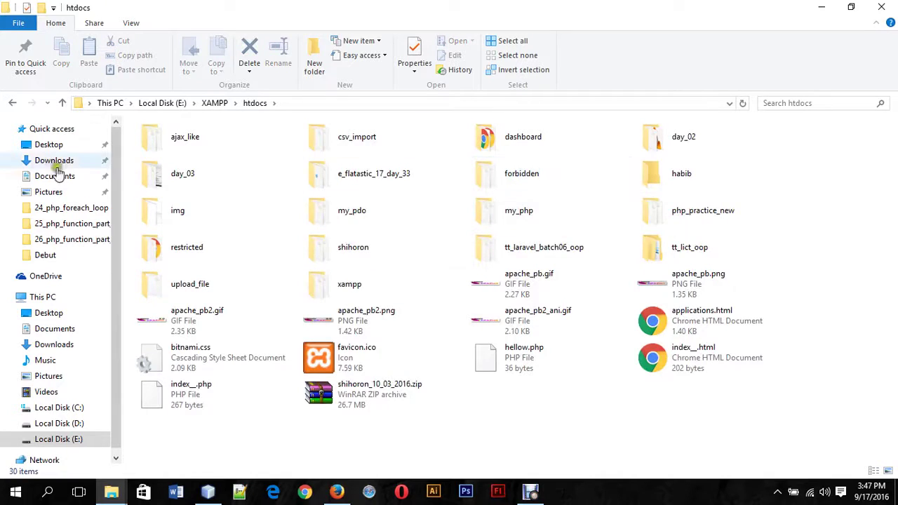
click(10, 104)
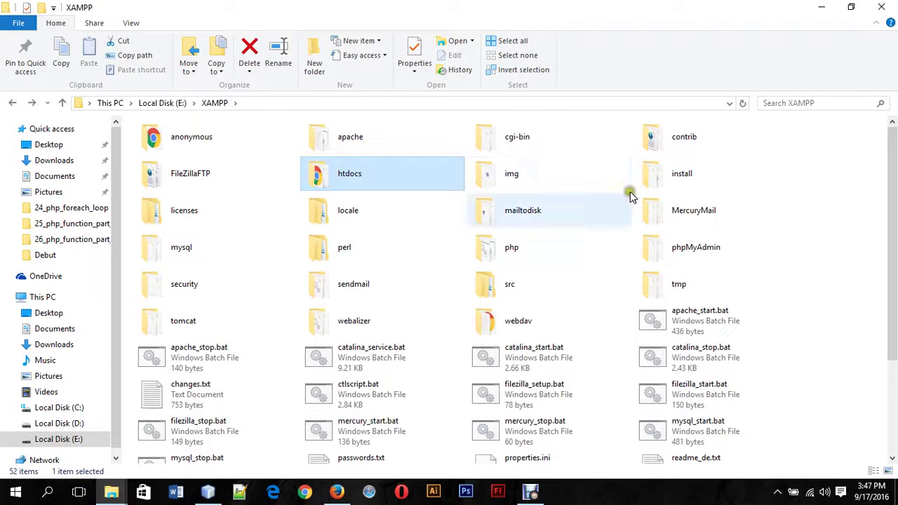
double_click(351, 177)
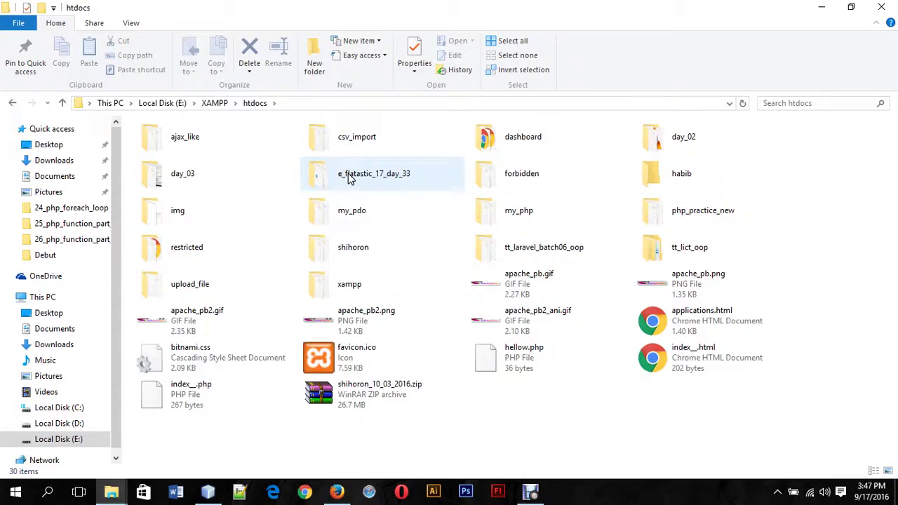
click(11, 102)
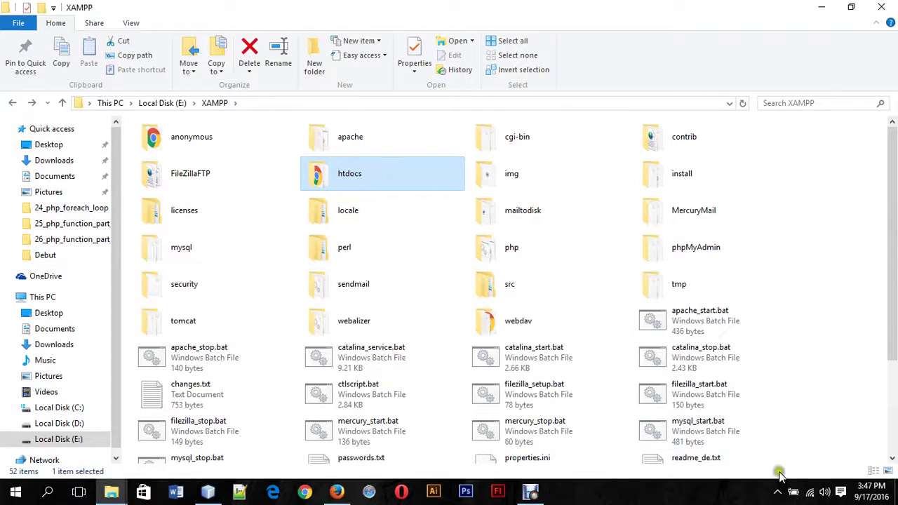
Reopen the XAMPP Control Panel to check Apache and bring the XAMPP folder back to the front.
click(777, 491)
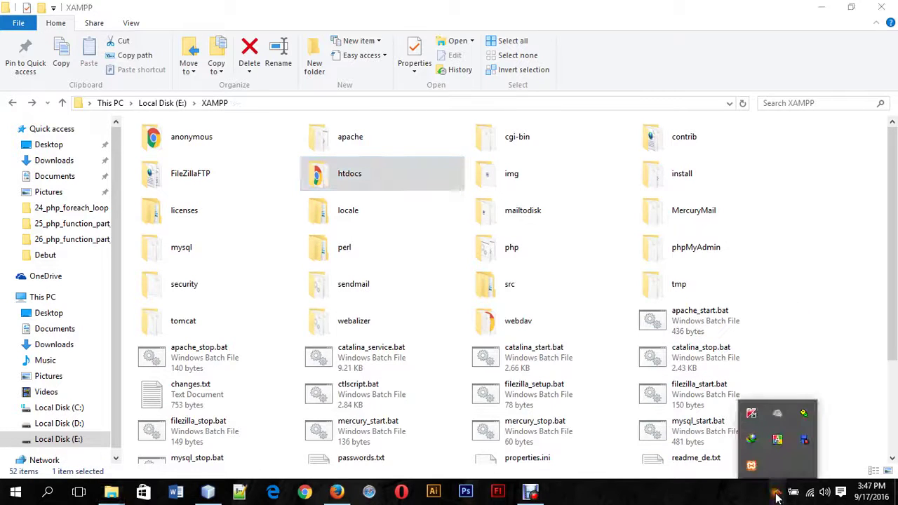
click(751, 465)
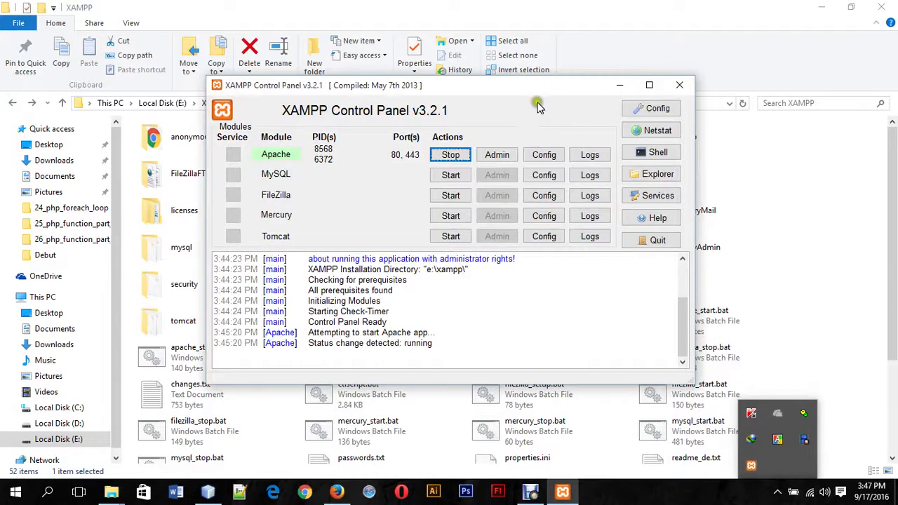
drag(560, 84, 565, 81)
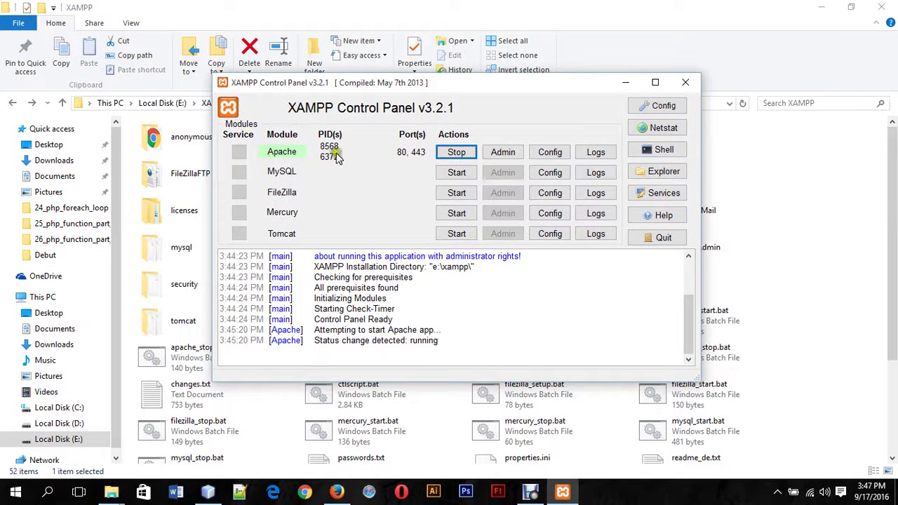
click(673, 175)
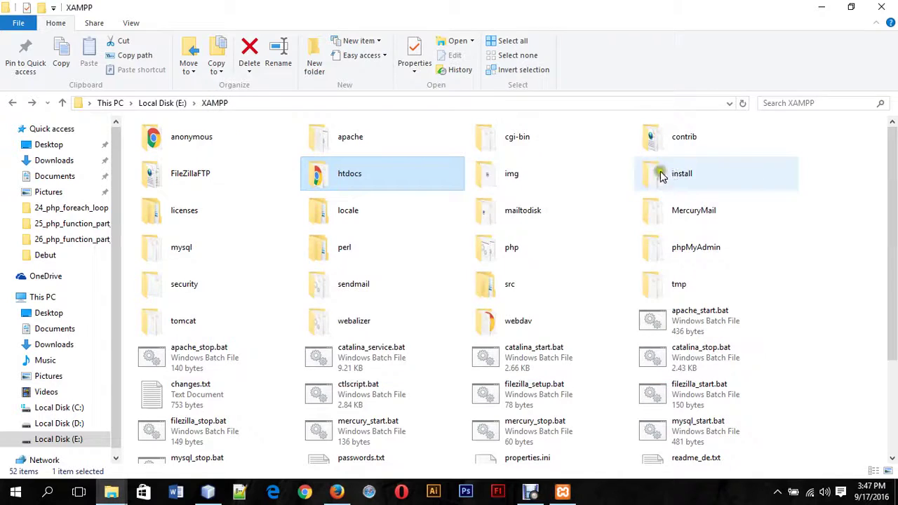
Create a new folder named php_practice inside XAMPP's htdocs folder.
click(344, 177)
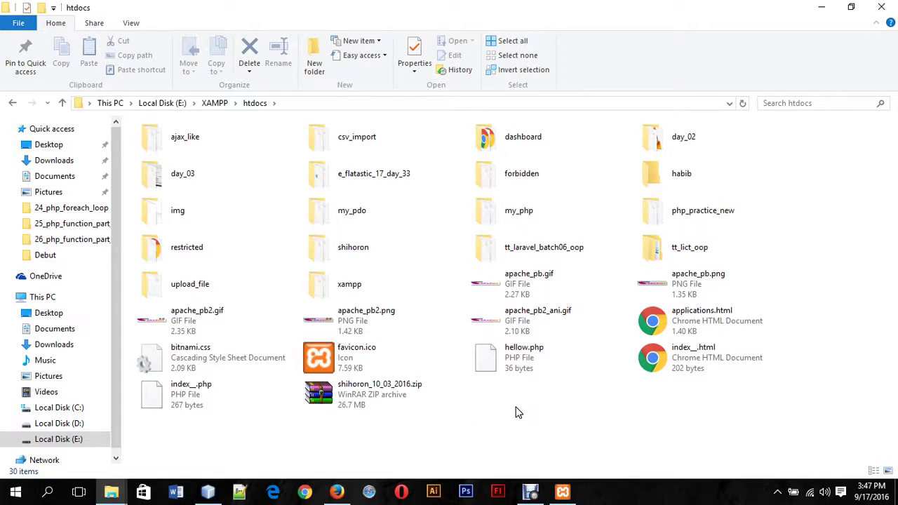
click(469, 403)
right_click(561, 420)
mouse_move(616, 384)
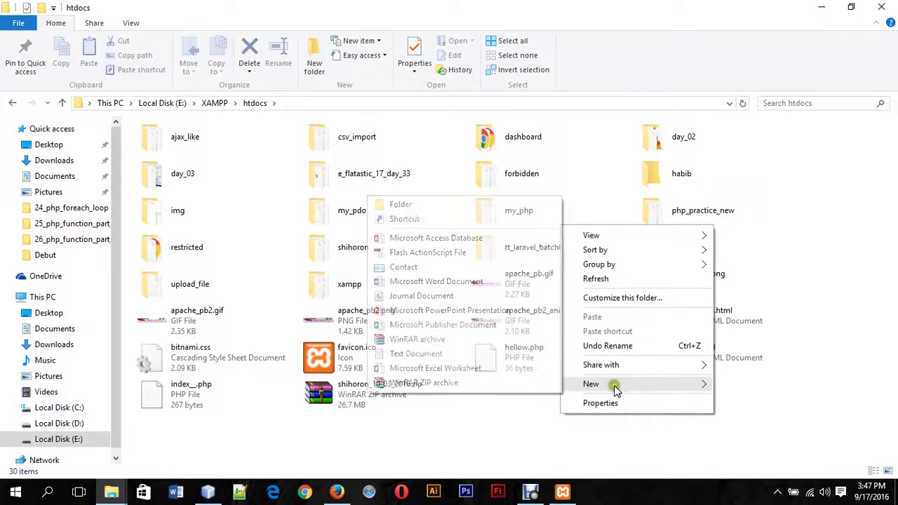
click(499, 205)
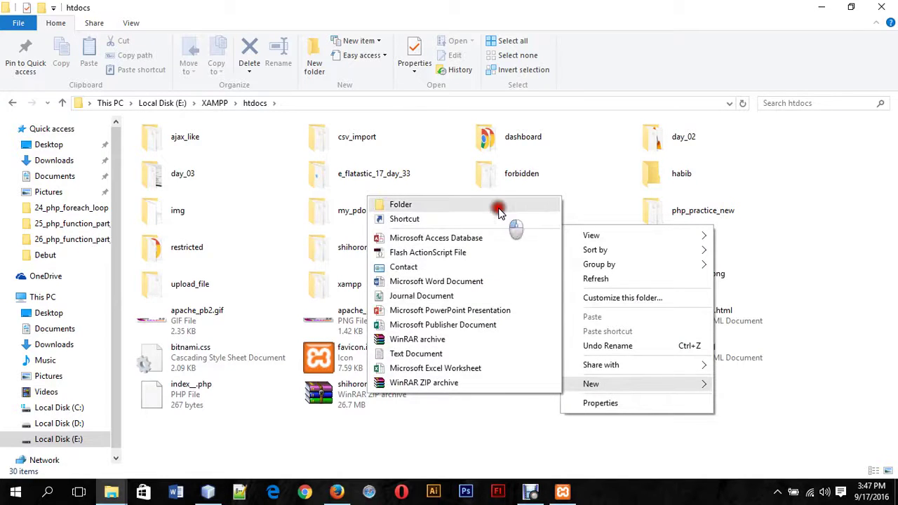
text(php_practice)
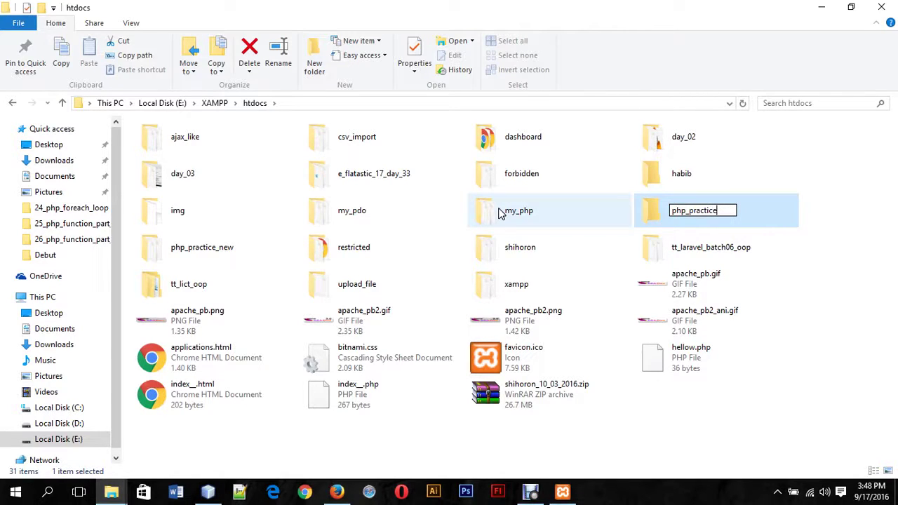
click(585, 209)
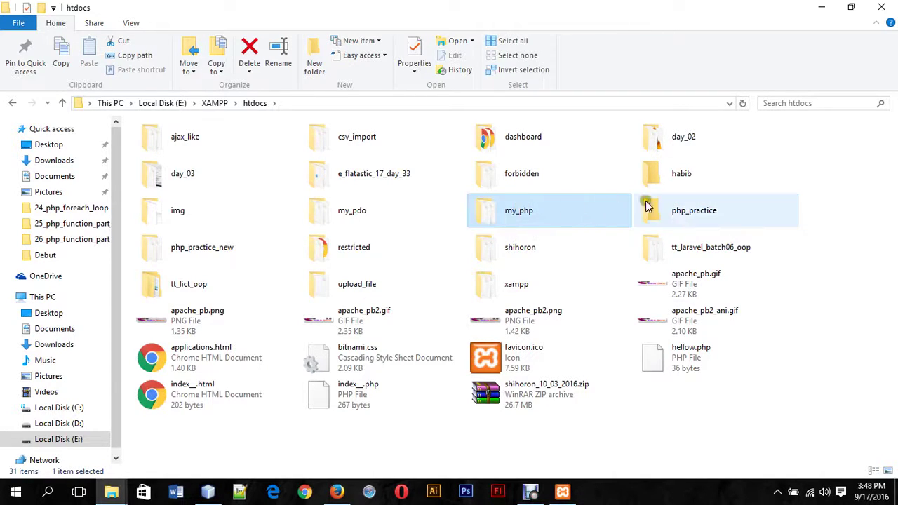
Look inside the new php_practice folder, review its location under XAMPP and htdocs, and select it again.
click(679, 222)
double_click(679, 222)
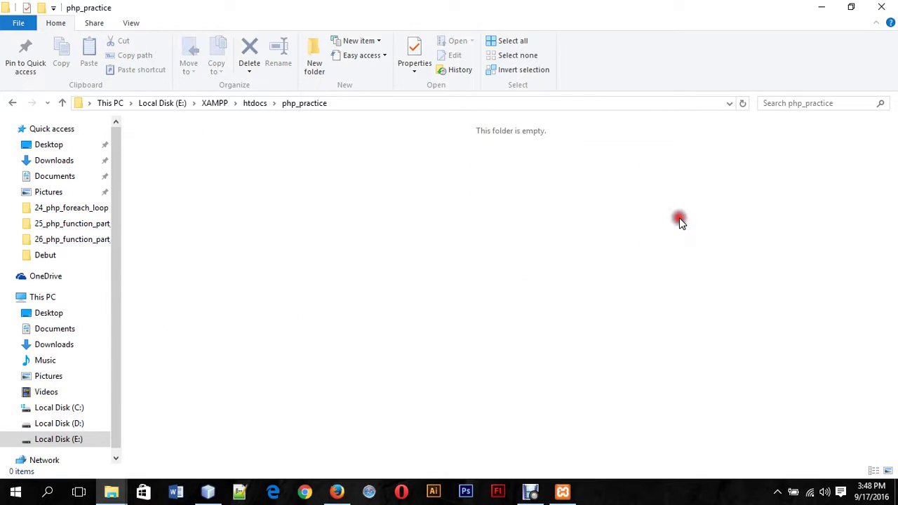
click(14, 103)
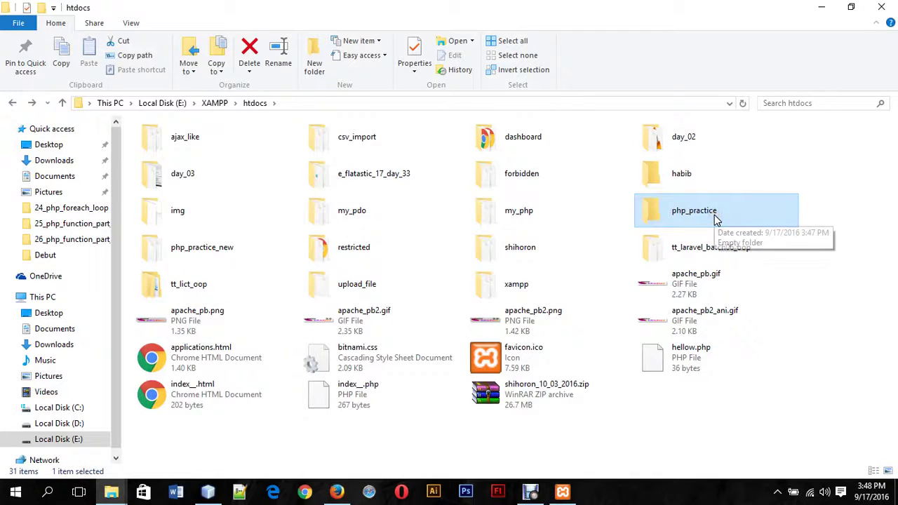
click(214, 103)
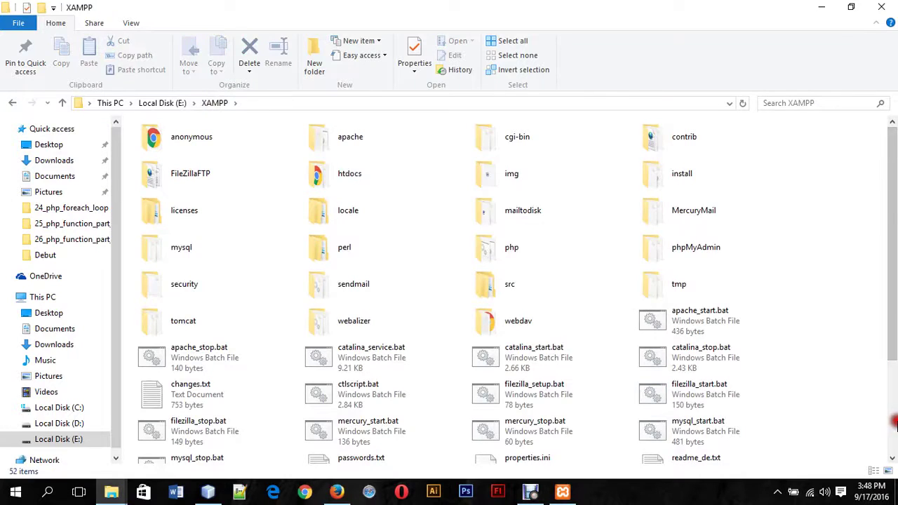
scroll(895, 424, down, 4)
click(345, 451)
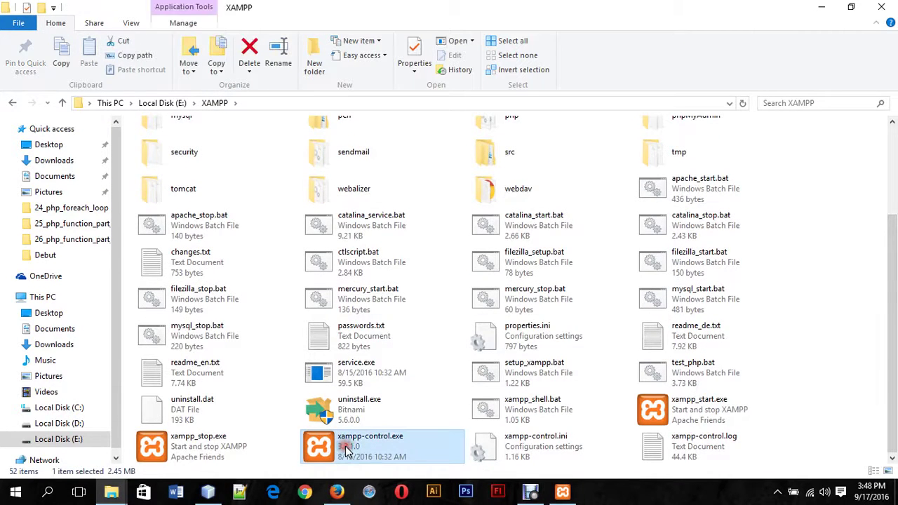
scroll(761, 375, up, 4)
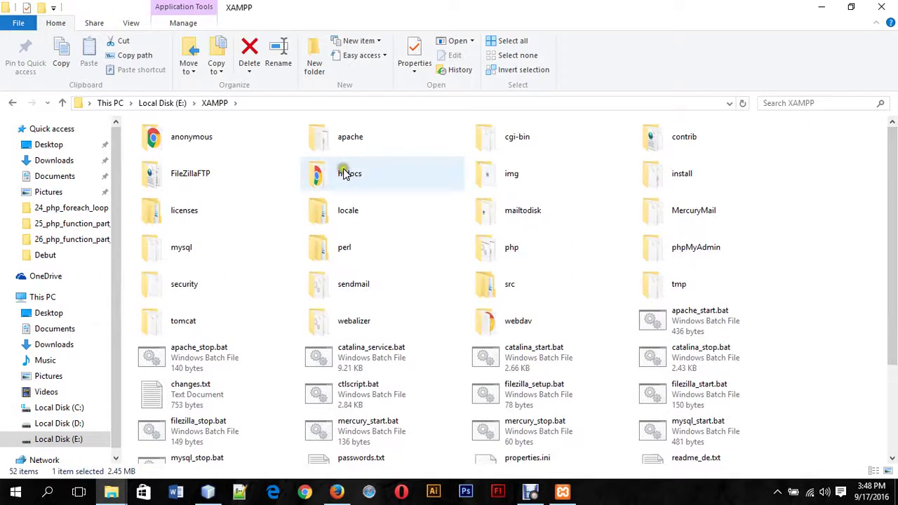
double_click(345, 173)
click(697, 220)
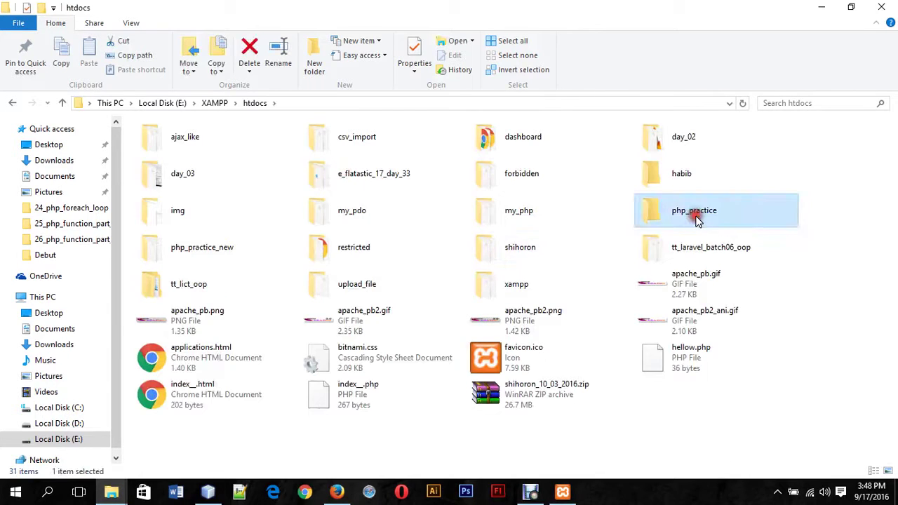
Switch to NetBeans and open the wizard for creating a new project.
click(207, 493)
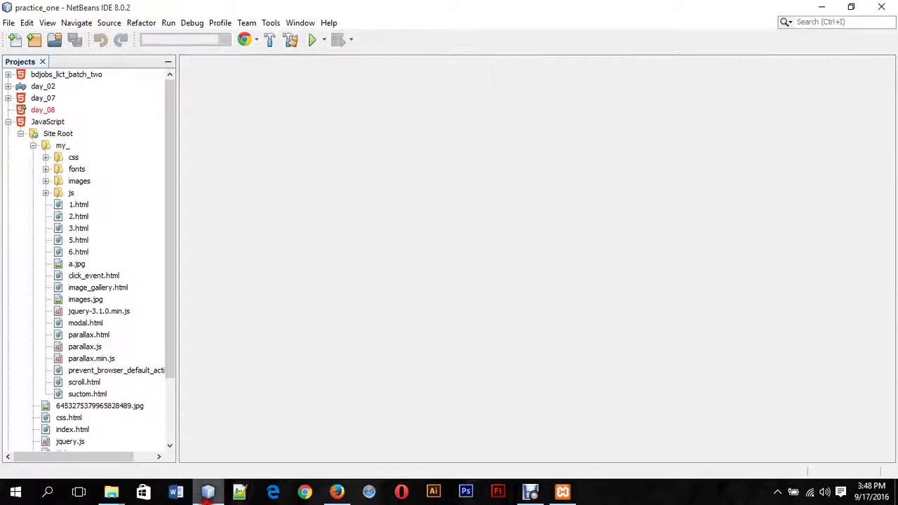
click(8, 23)
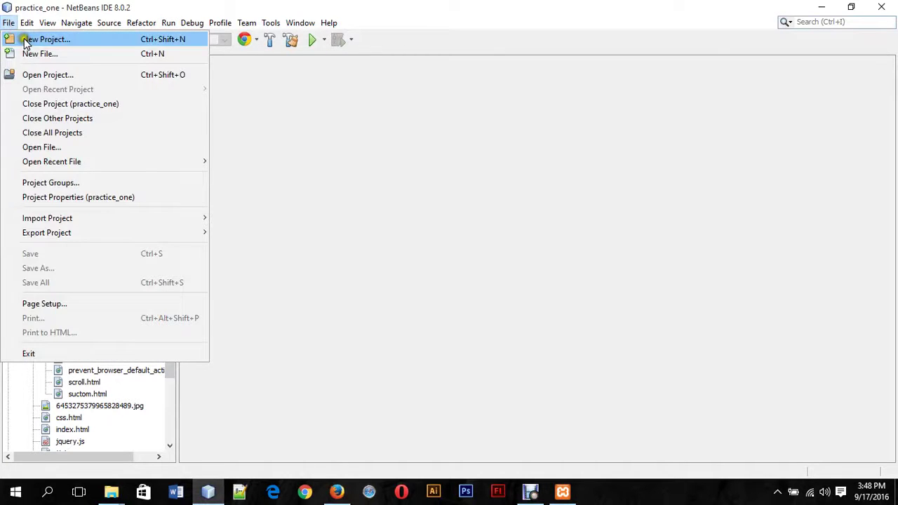
click(29, 39)
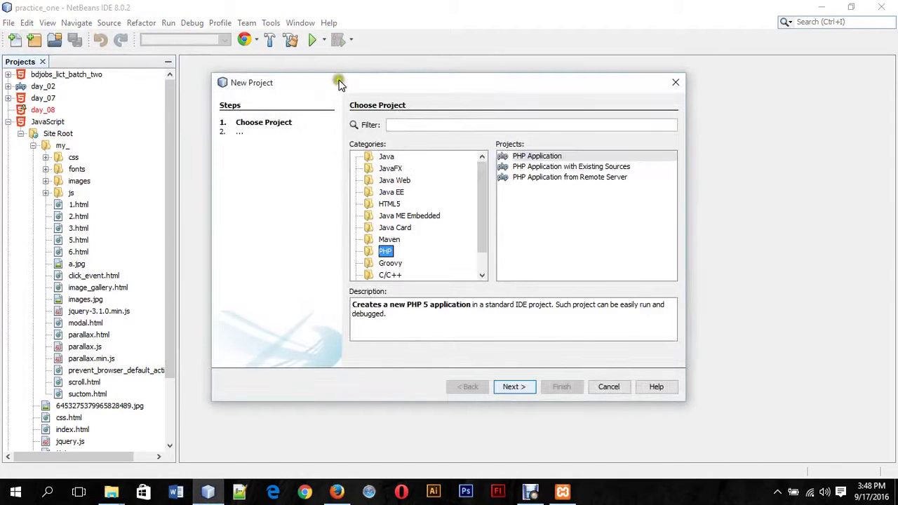
drag(337, 80, 256, 39)
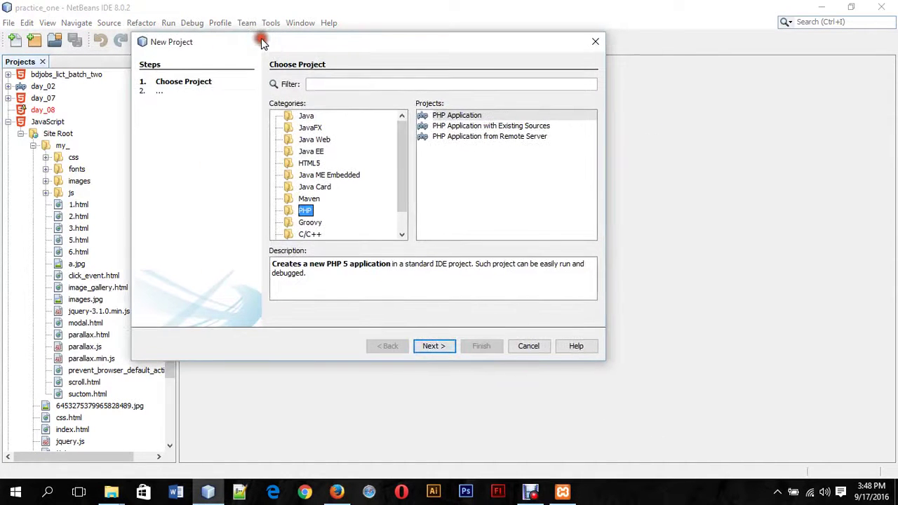
Look through the wizard's project categories, including Java, PHP and Samples, and the project types they offer.
click(306, 115)
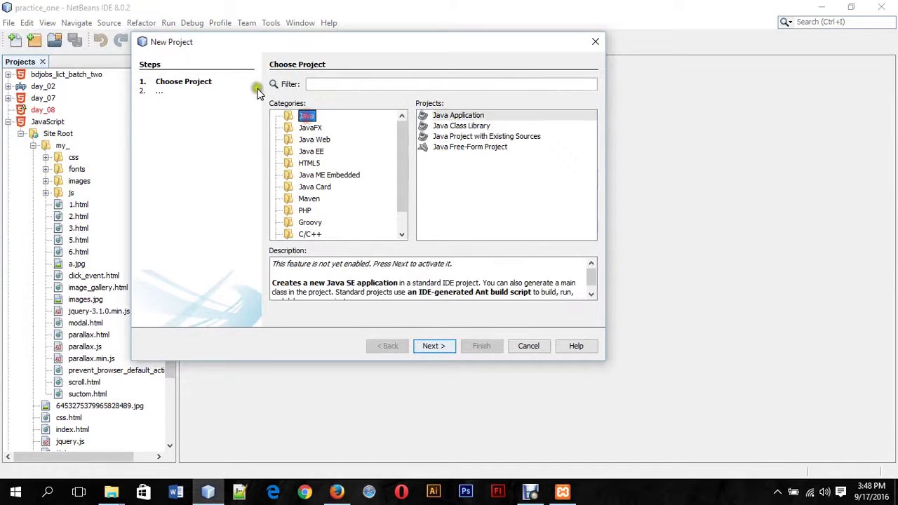
click(305, 210)
click(453, 117)
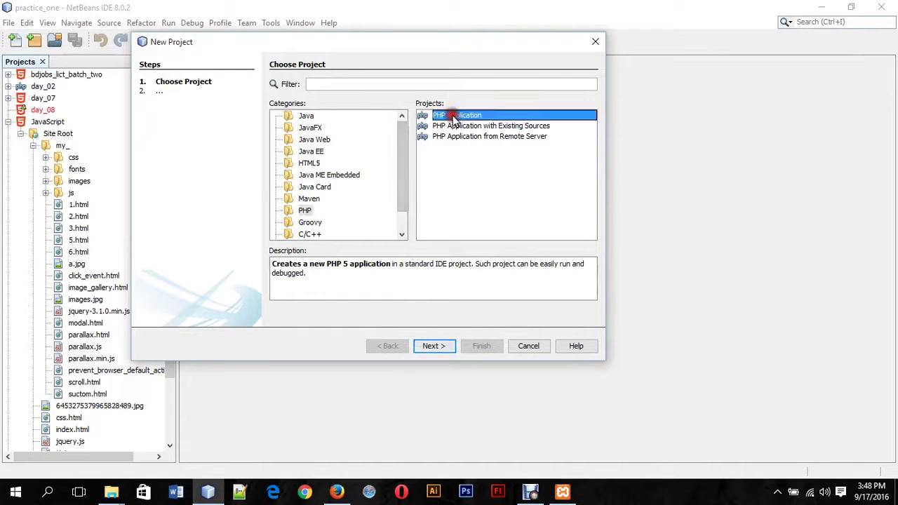
click(306, 212)
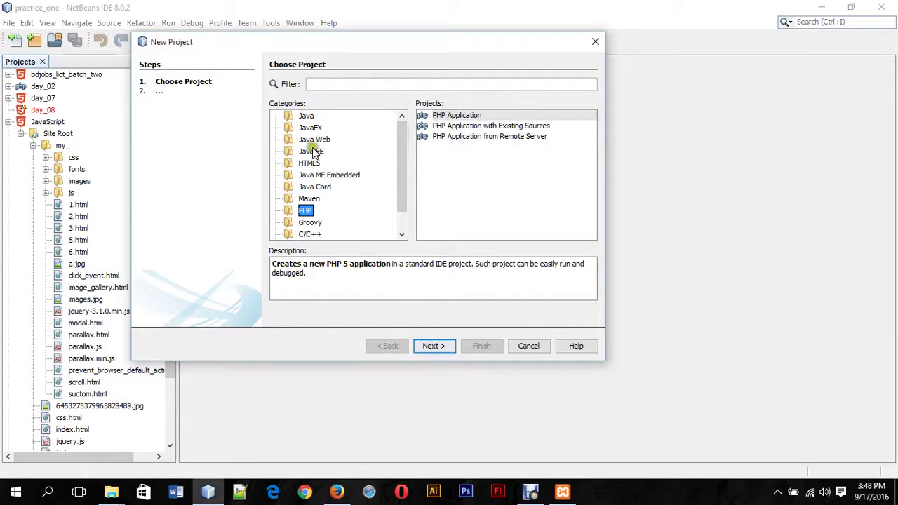
drag(398, 154, 410, 225)
click(305, 236)
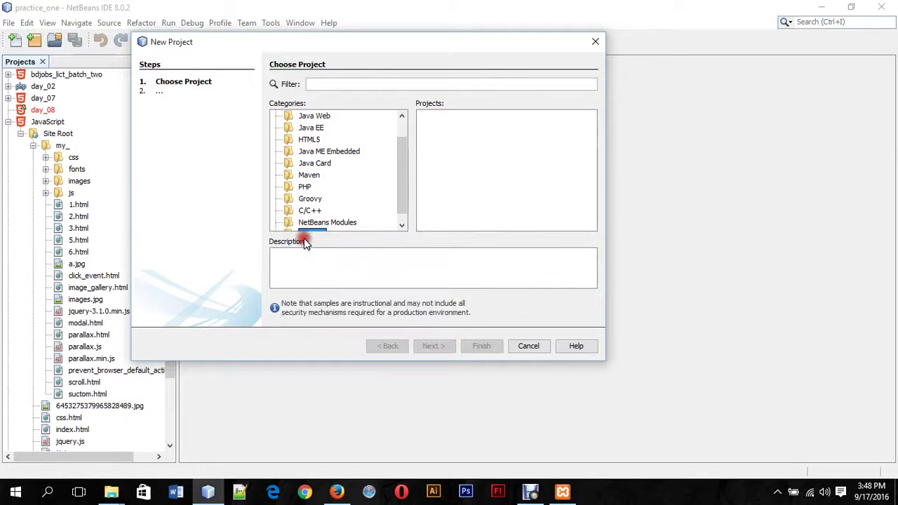
click(401, 226)
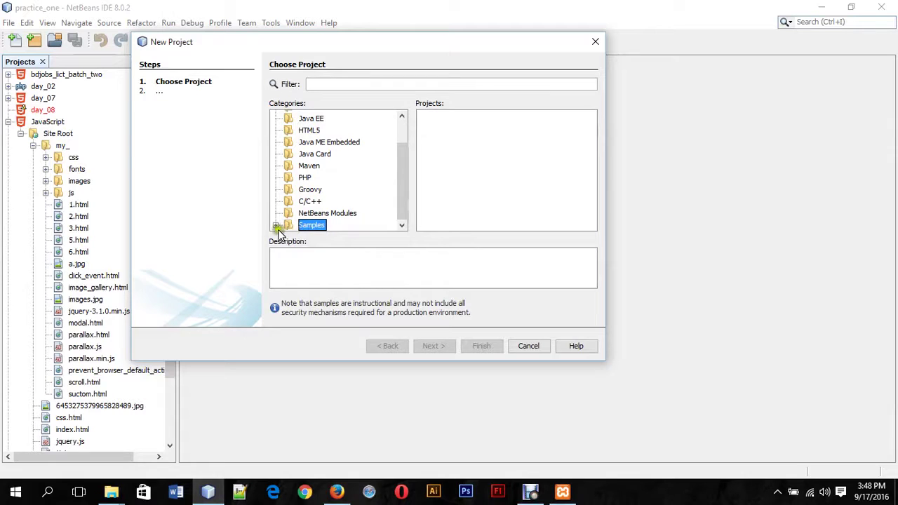
drag(403, 193, 401, 157)
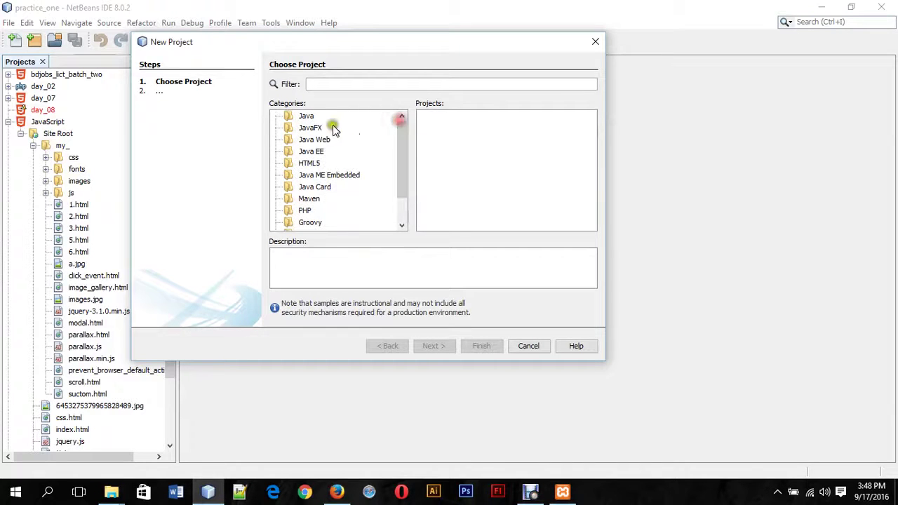
Choose PHP Application from the PHP category as the project type and continue to the name and location settings.
click(305, 211)
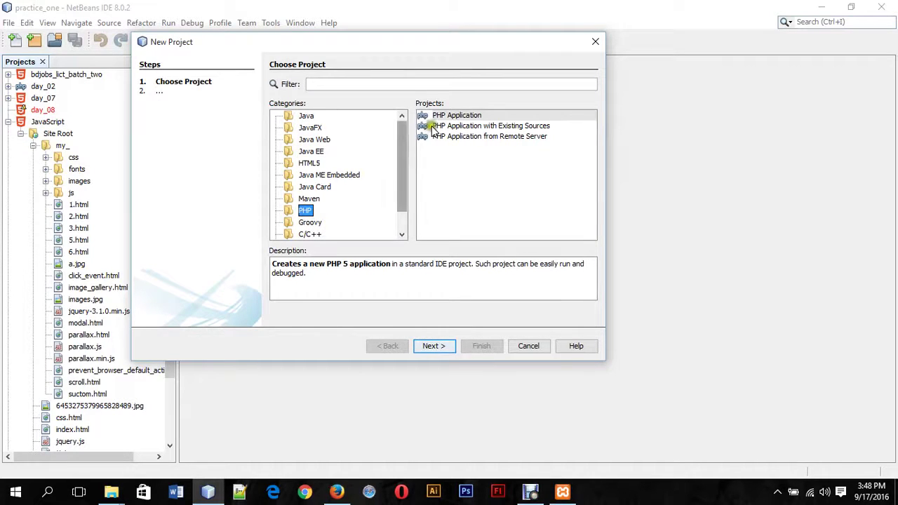
click(452, 115)
click(434, 346)
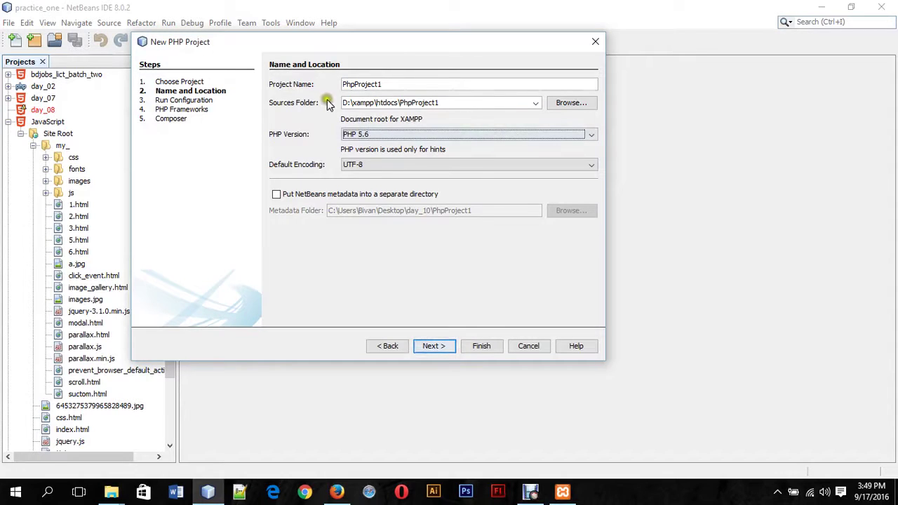
Set the project's sources folder to E:\XAMPP\htdocs\php_practice.
click(580, 104)
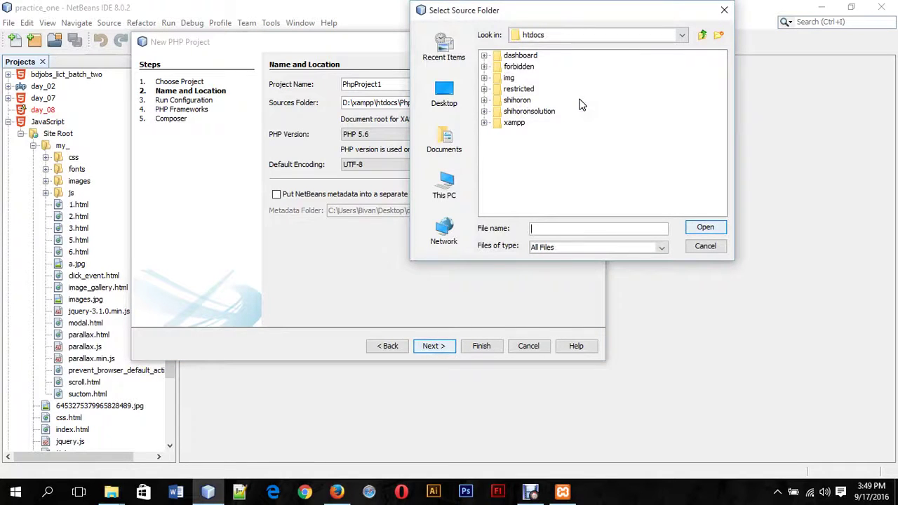
drag(630, 8, 521, 87)
click(330, 244)
double_click(417, 147)
double_click(388, 191)
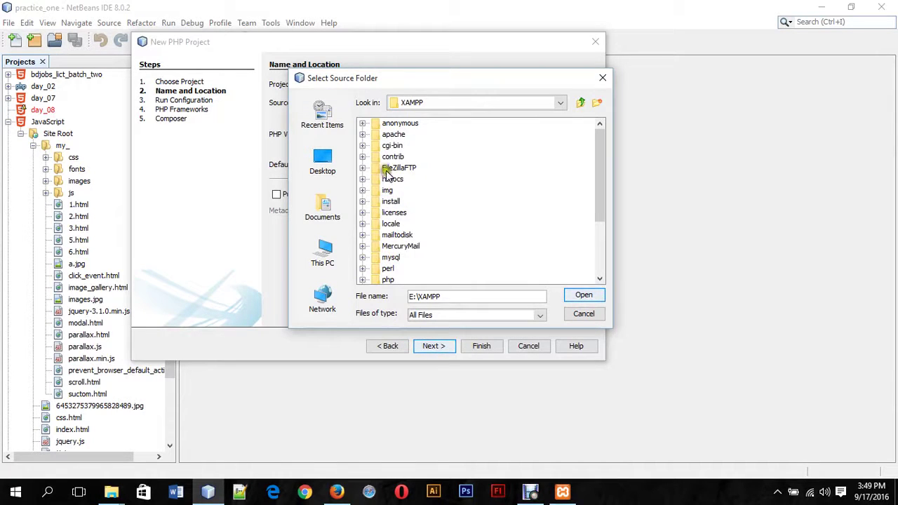
double_click(391, 180)
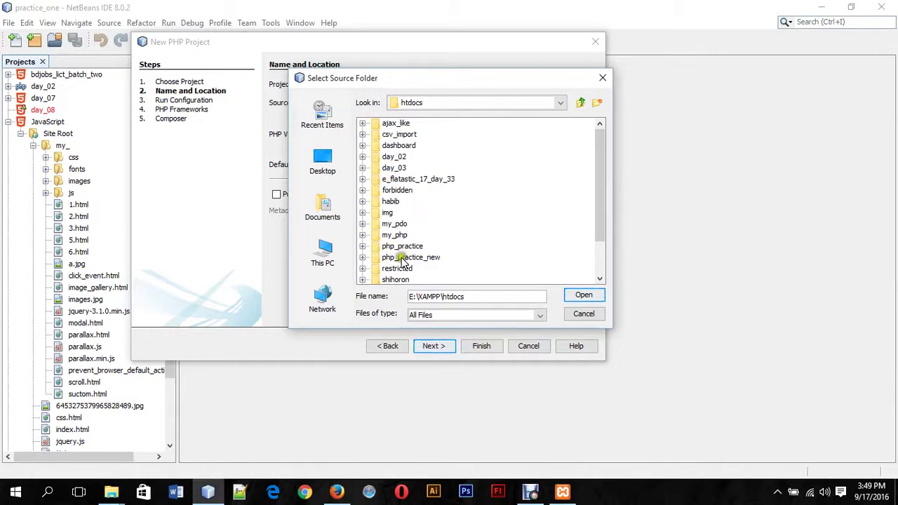
click(405, 250)
click(585, 298)
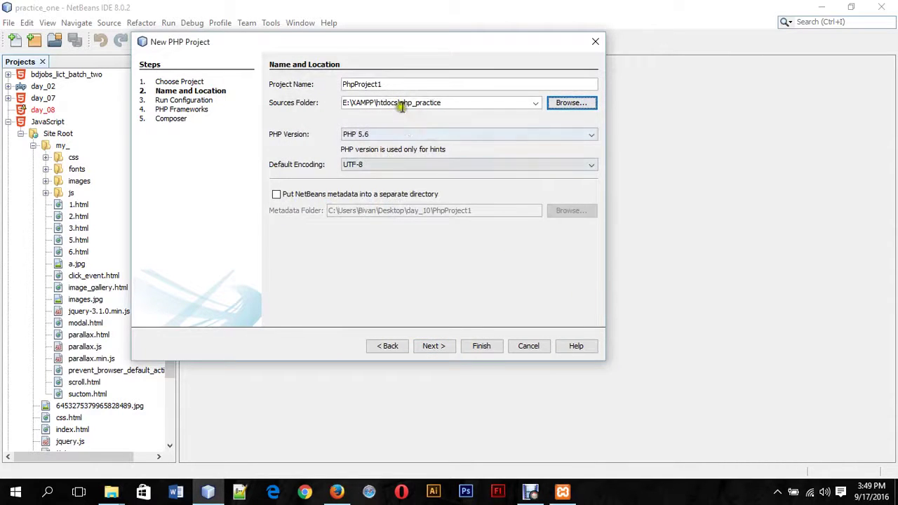
Name the project php_practice, copying the name from the sources folder path, and finish creating it.
drag(400, 103, 486, 98)
key(ctrl+c)
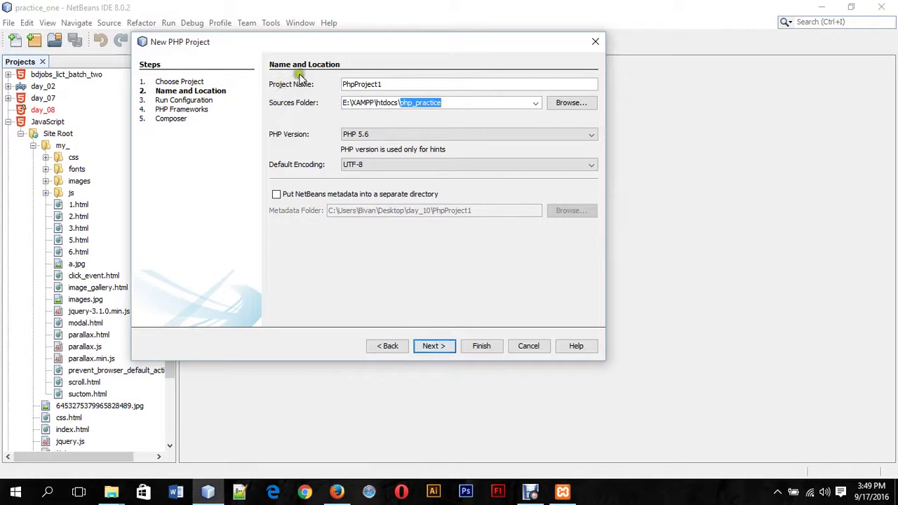
click(394, 84)
drag(300, 89, 286, 83)
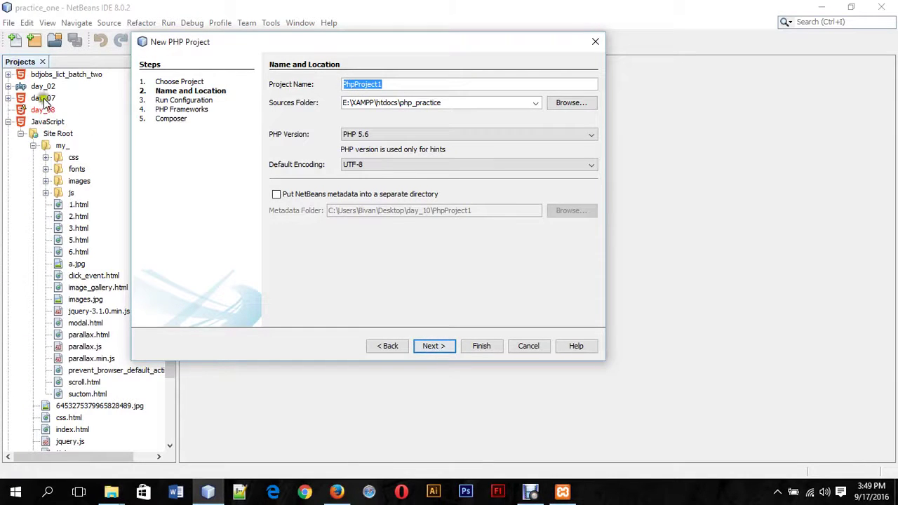
key(ctrl+v)
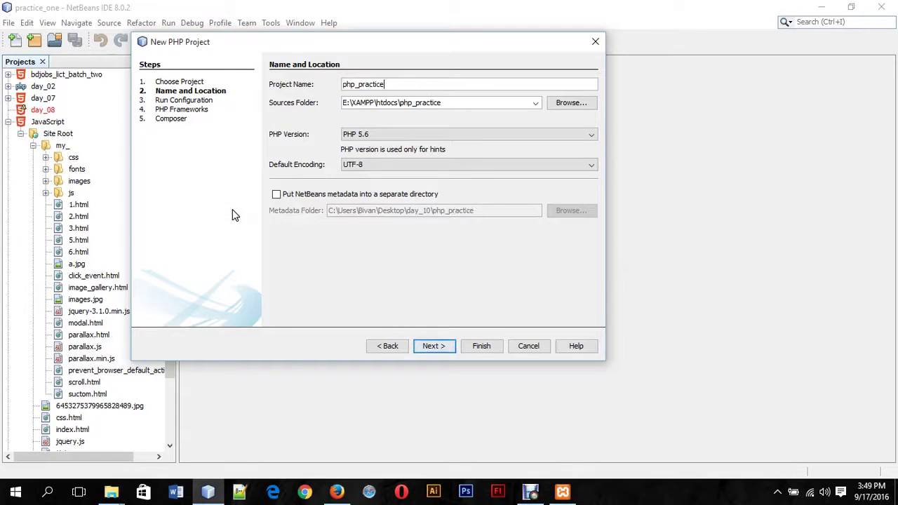
click(342, 87)
click(485, 347)
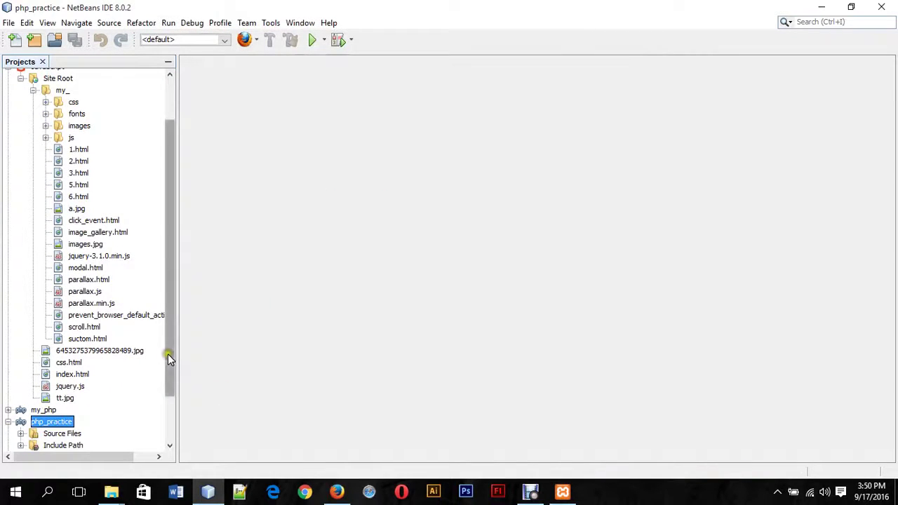
Examine the Source Files and Include Path nodes of the php_practice project, collapsing and re-expanding the project.
drag(168, 354, 170, 413)
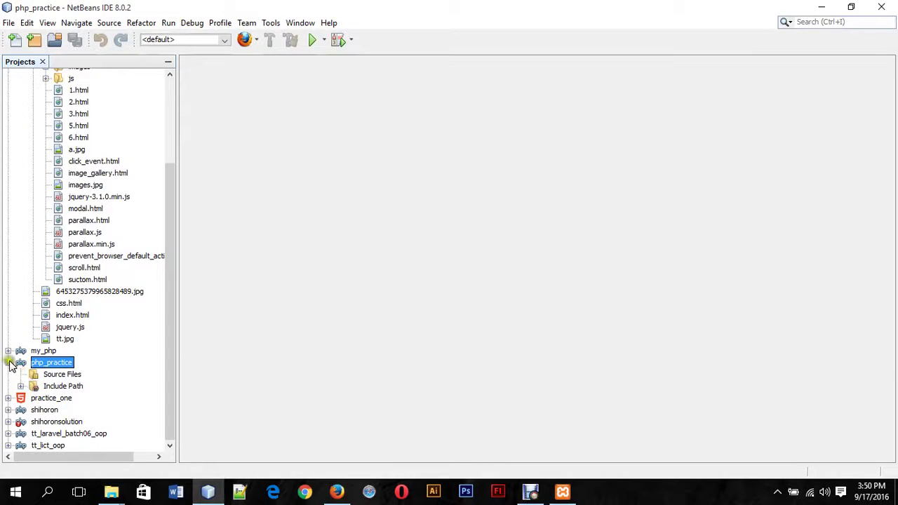
click(58, 377)
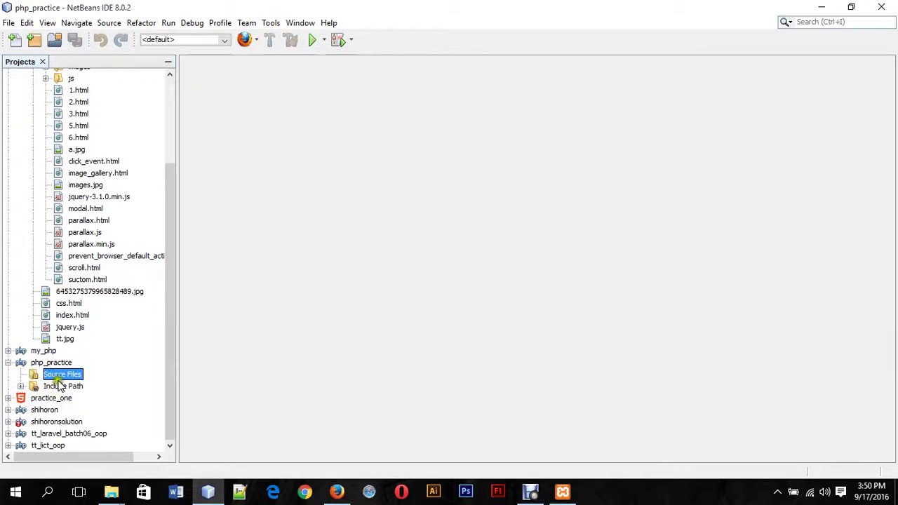
click(59, 386)
click(7, 362)
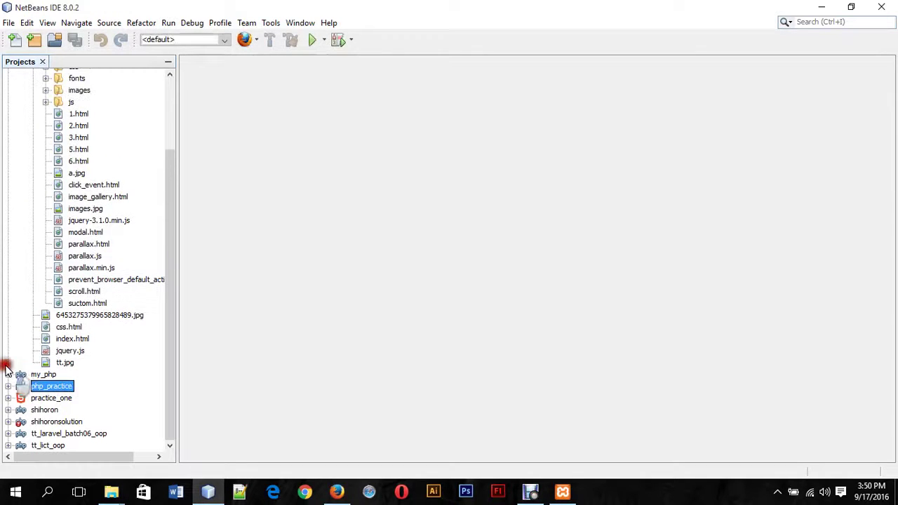
click(8, 386)
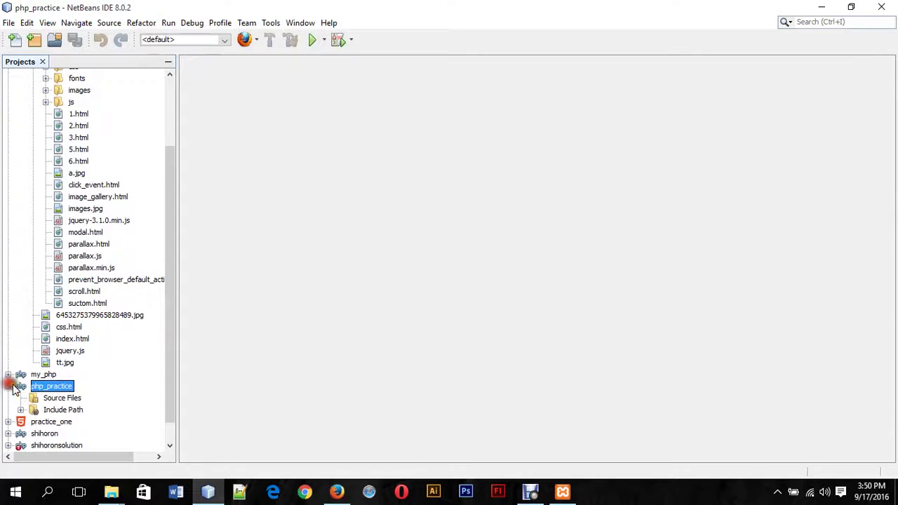
Switch to the htdocs window in File Explorer and open the php_practice folder to inspect the files NetBeans generated.
click(113, 492)
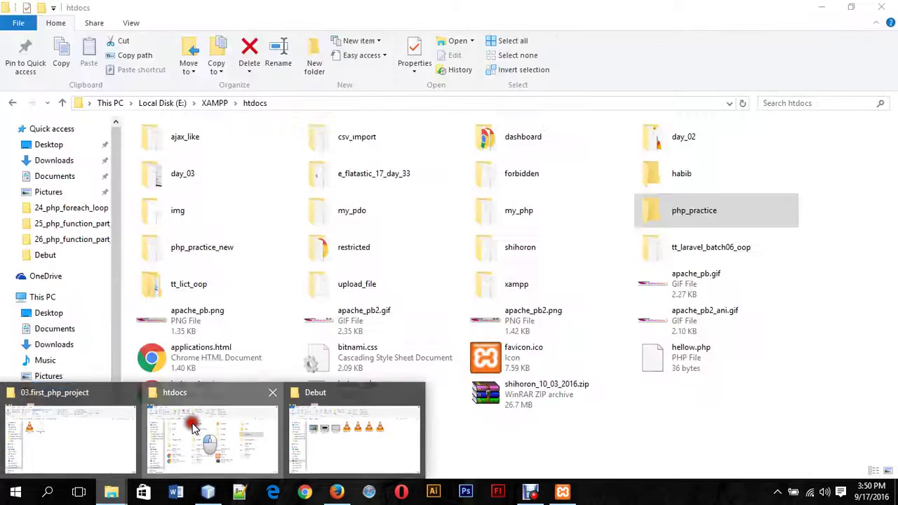
click(202, 421)
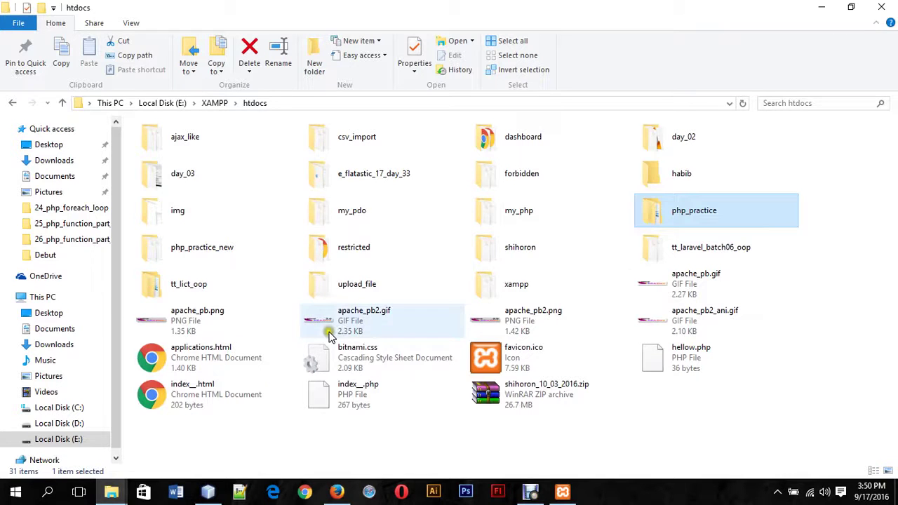
double_click(679, 219)
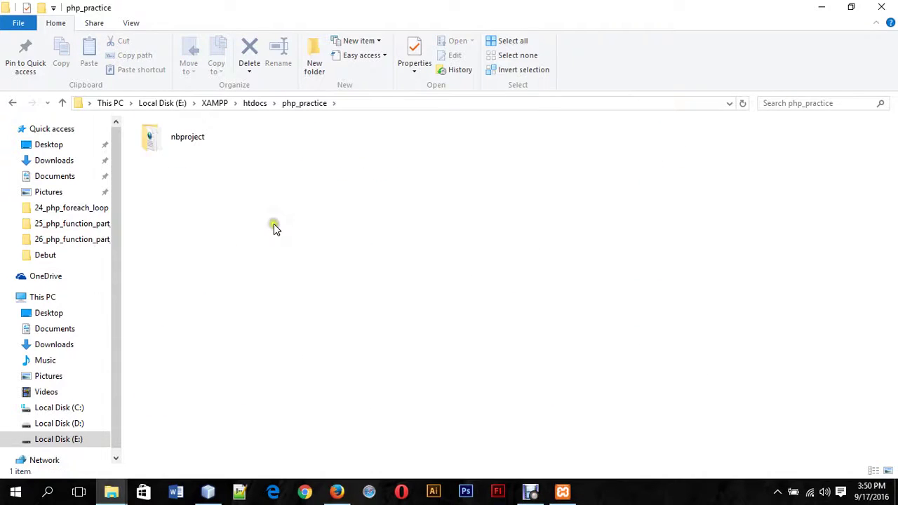
click(174, 139)
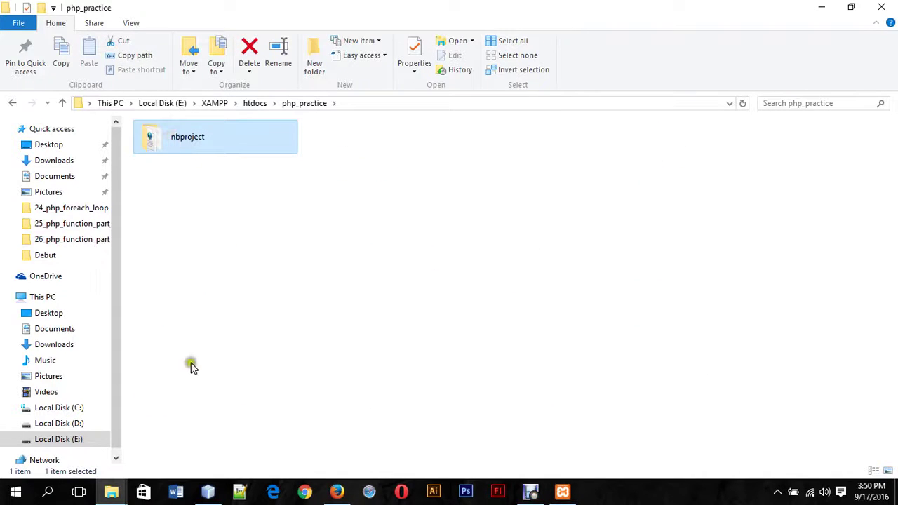
click(260, 263)
Back in NetBeans, create a PHP file named hello in php_practice's Source Files and delete its template comment block below the opening PHP tag.
click(208, 495)
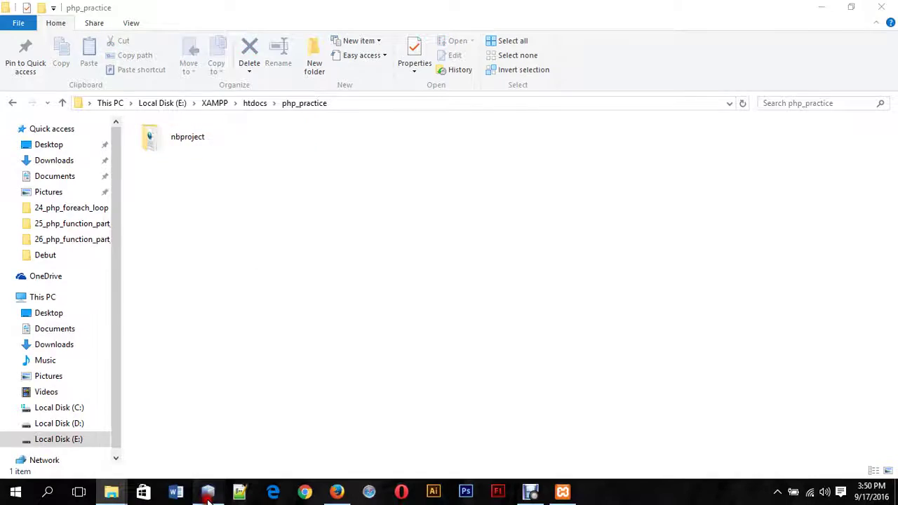
click(312, 292)
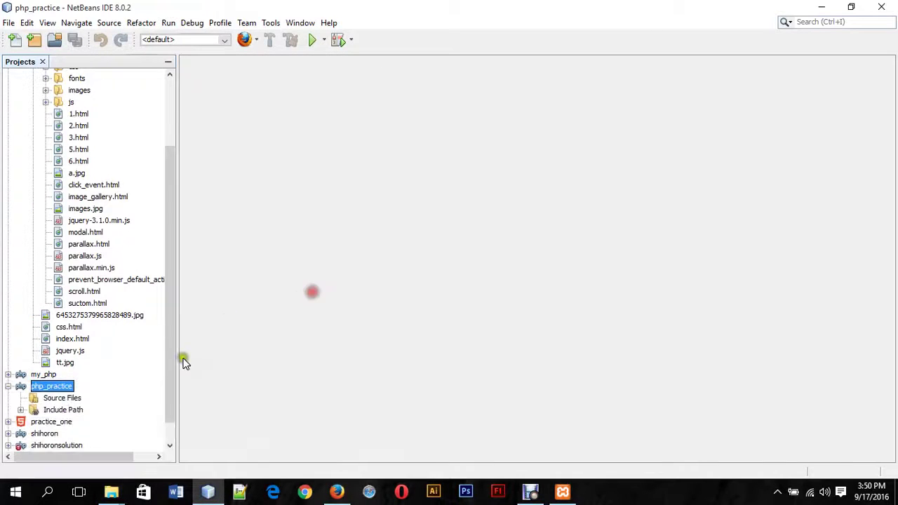
click(60, 411)
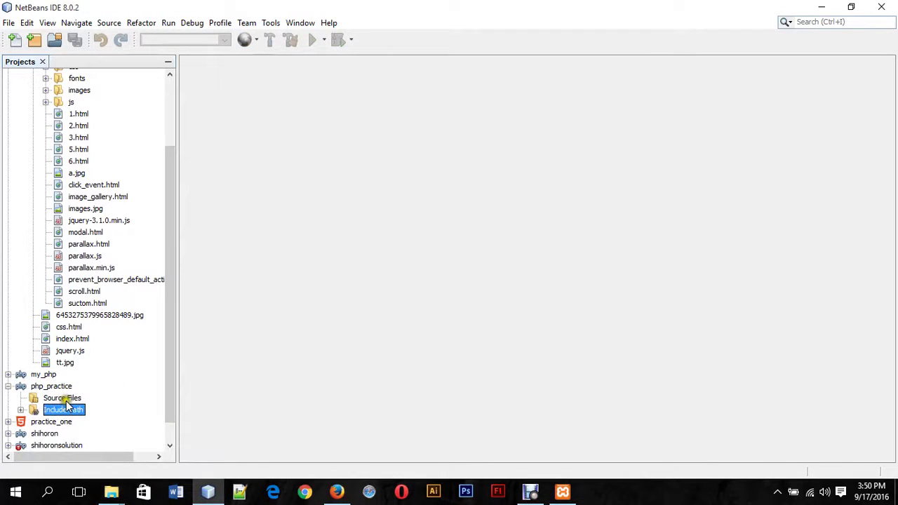
click(64, 399)
right_click(66, 400)
mouse_move(95, 343)
click(220, 162)
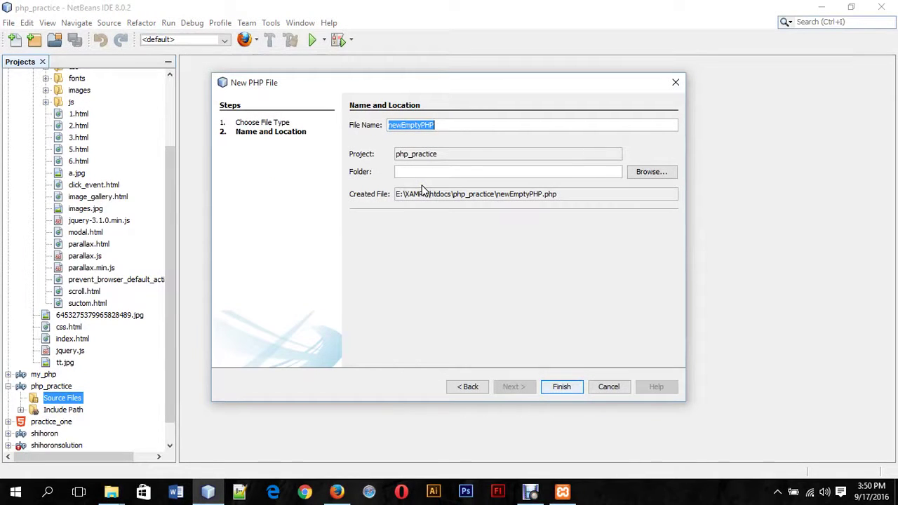
text(hello)
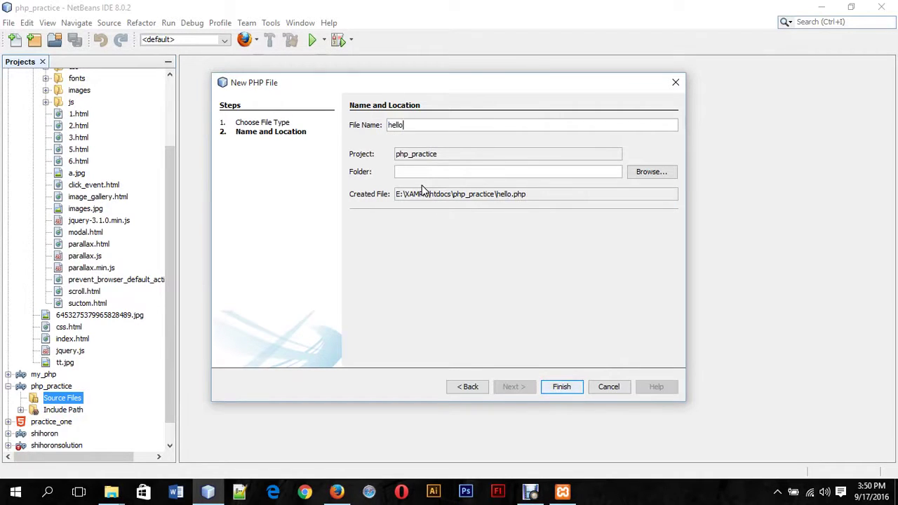
click(561, 388)
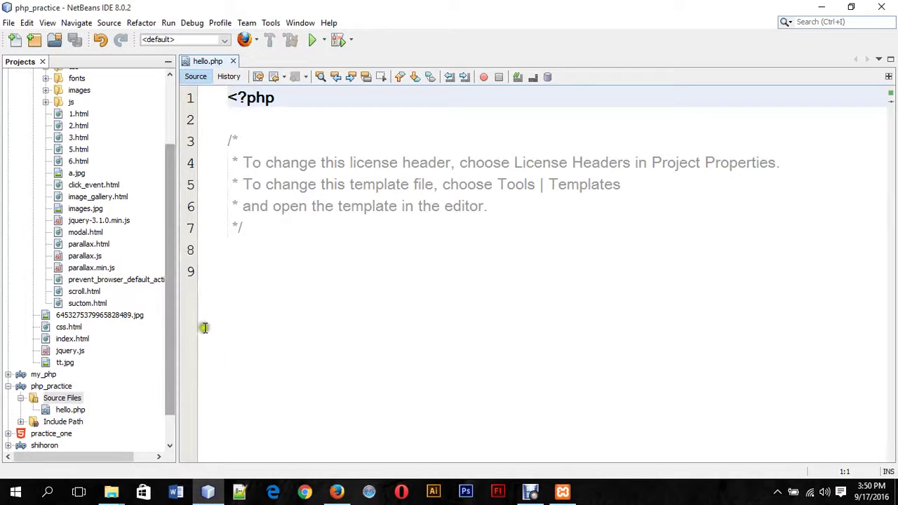
drag(276, 241, 226, 125)
key(BackSpace)
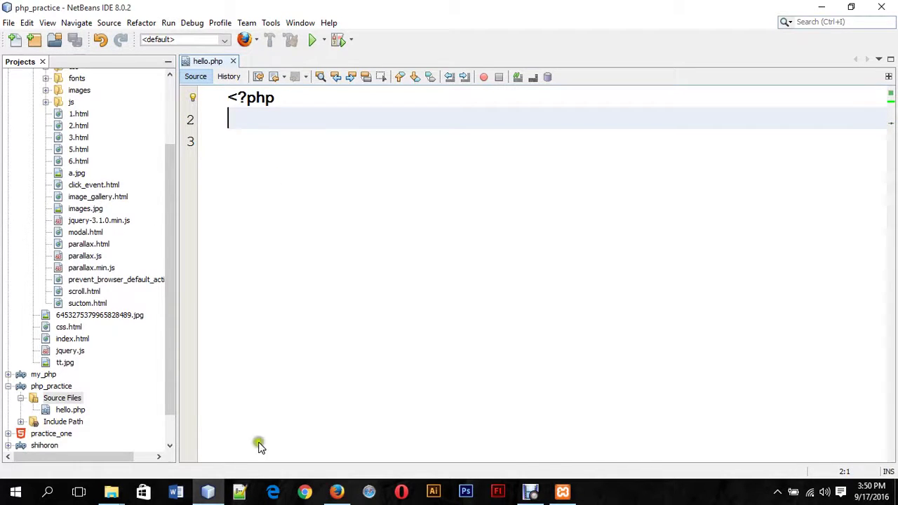
Check for the hello.php file in the php_practice folder in File Explorer, then briefly bring up Firefox.
mouse_move(111, 491)
click(222, 442)
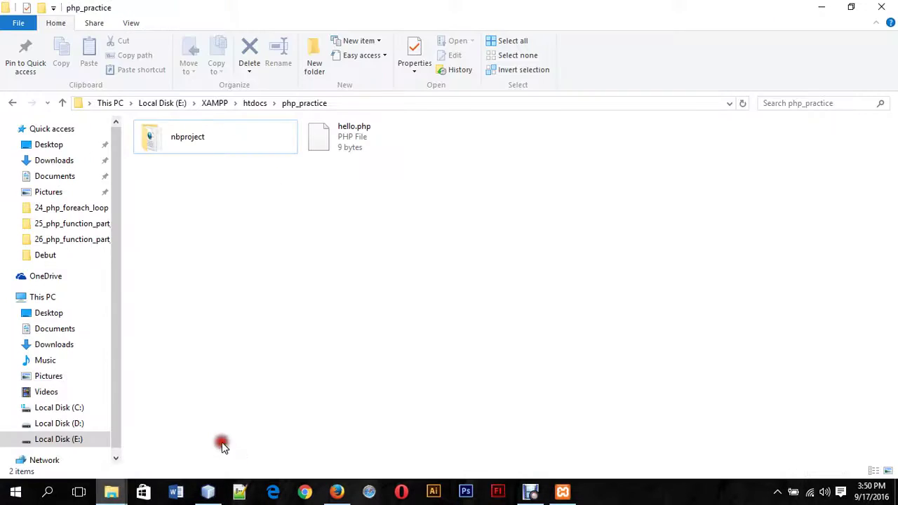
click(344, 151)
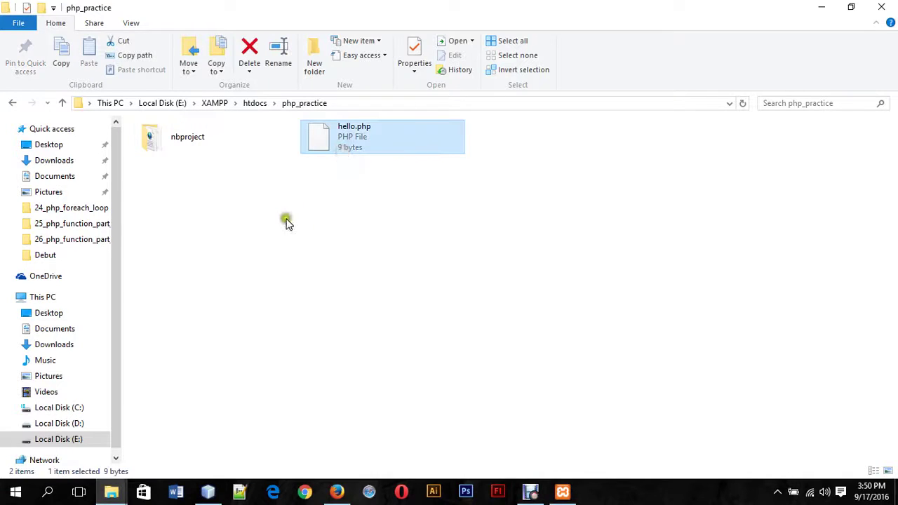
click(337, 491)
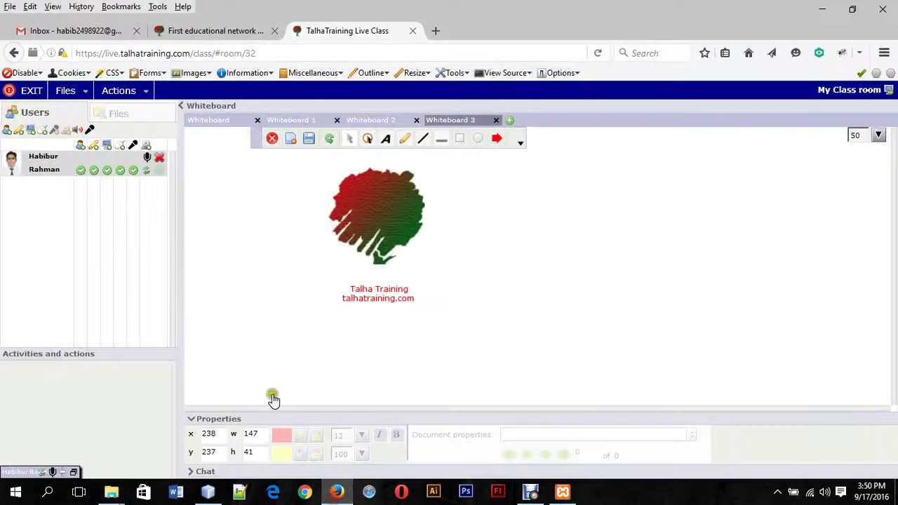
Return to NetBeans, add the line echo "Hello PHP"; below the opening PHP tag in hello.php and save the file.
click(208, 492)
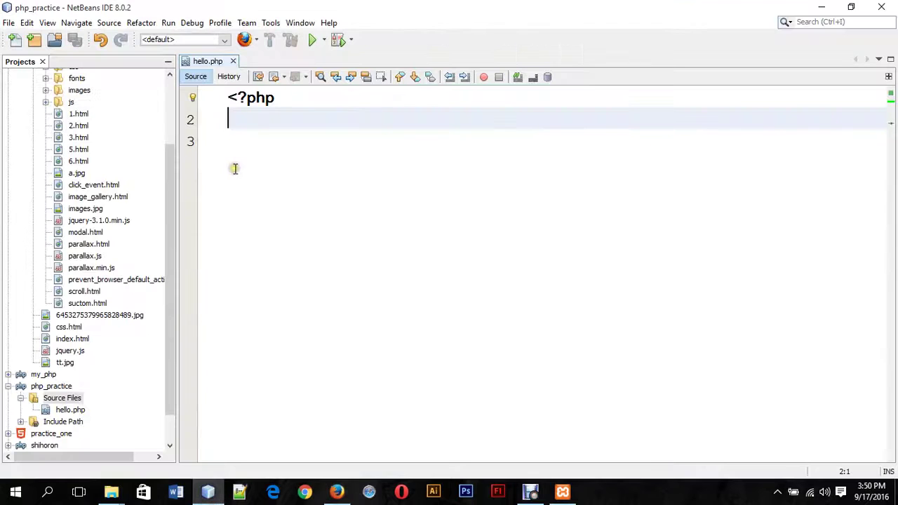
text(echo "H)
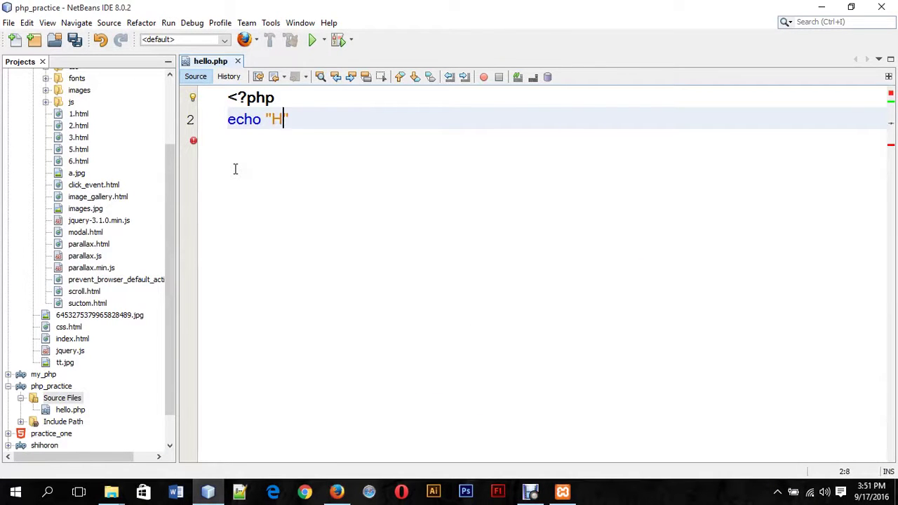
text(PHP")
key(ctrl+s)
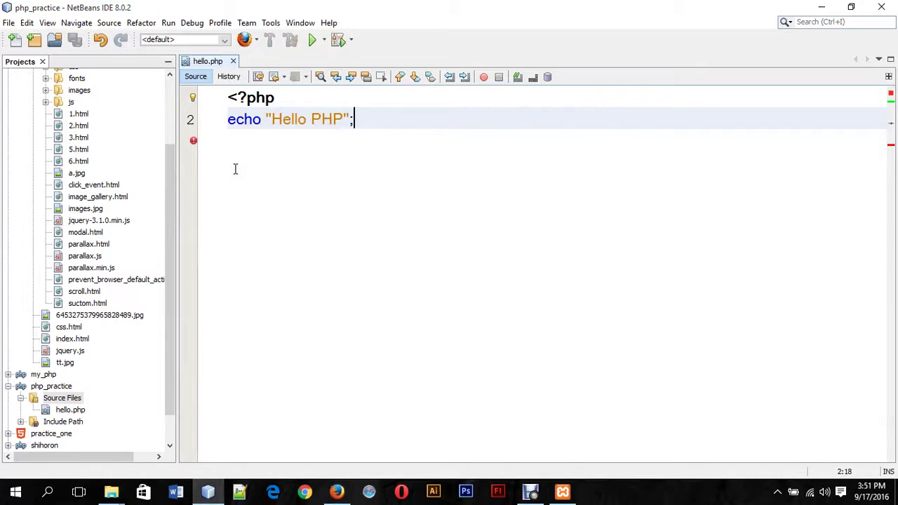